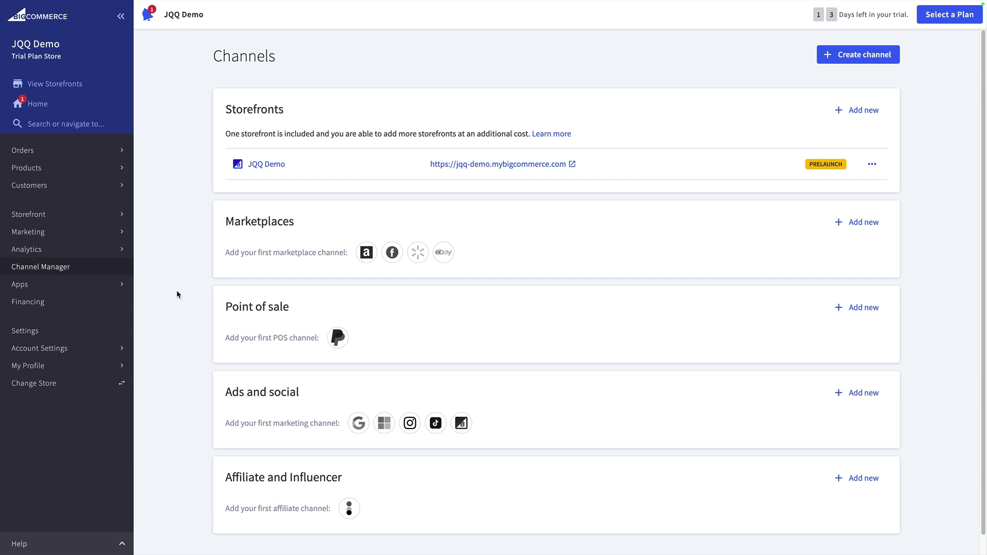
Step: Create a Catalyst storefront channel named My Catalyst Storefront with sample data, the VIBES - Soul (preview) design system and English (United States)
click(841, 57)
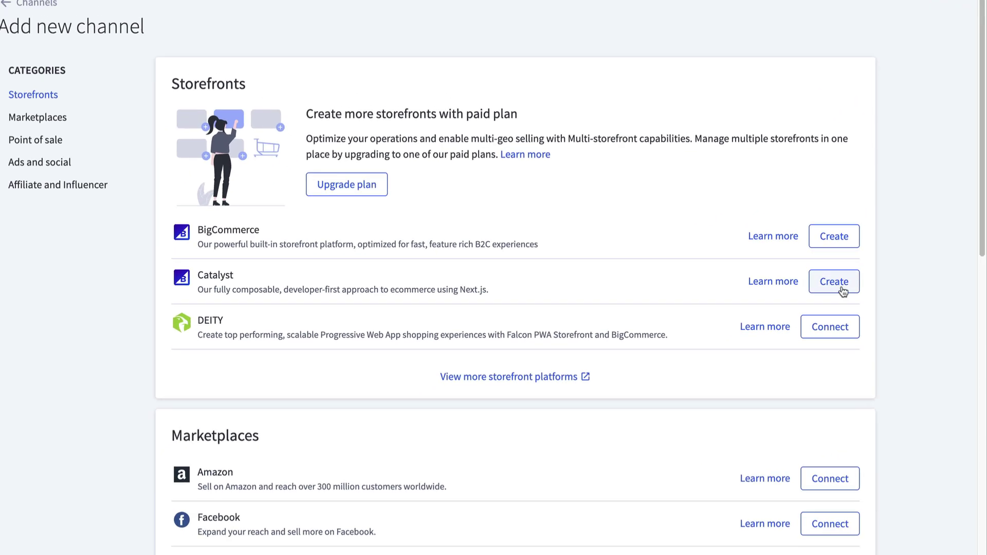
click(812, 288)
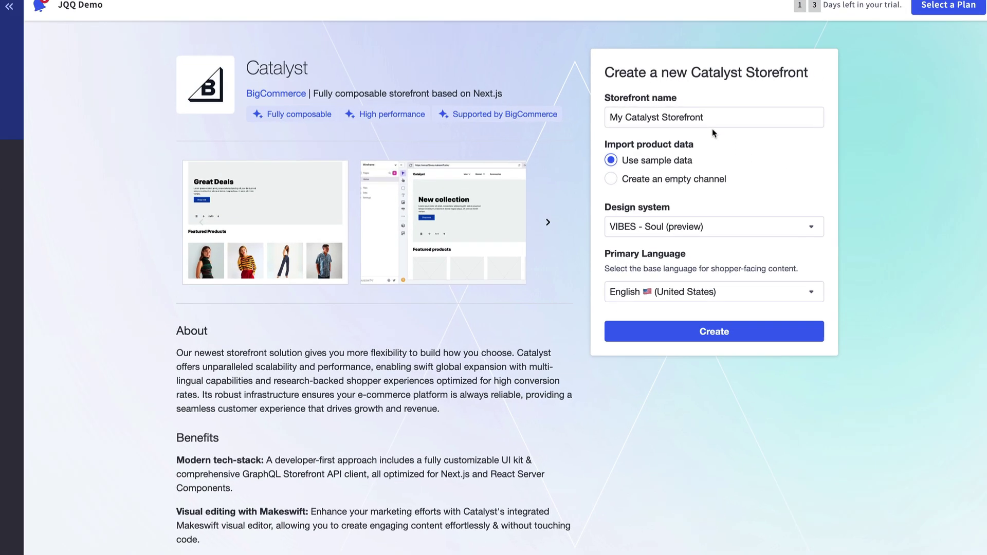
drag(746, 118, 675, 118)
click(799, 173)
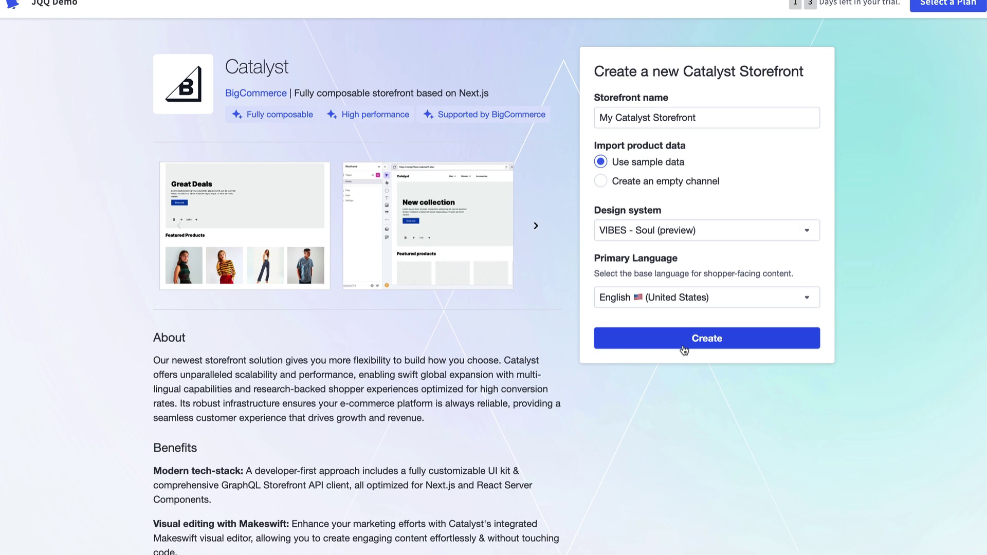
click(606, 423)
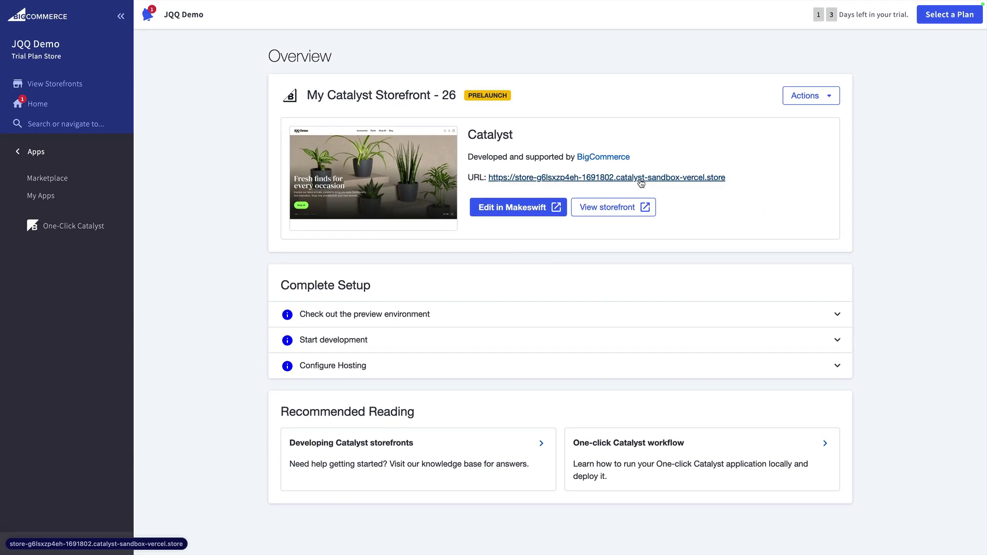
Step: Open the new Catalyst storefront's URL and look through its home page down to the best sellers section
click(640, 178)
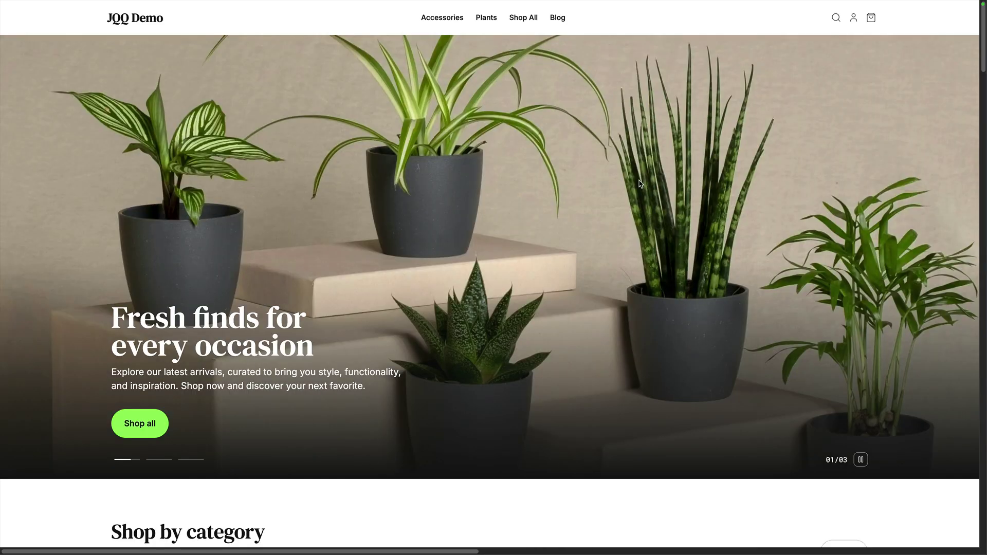
scroll(297, 243, down, 5)
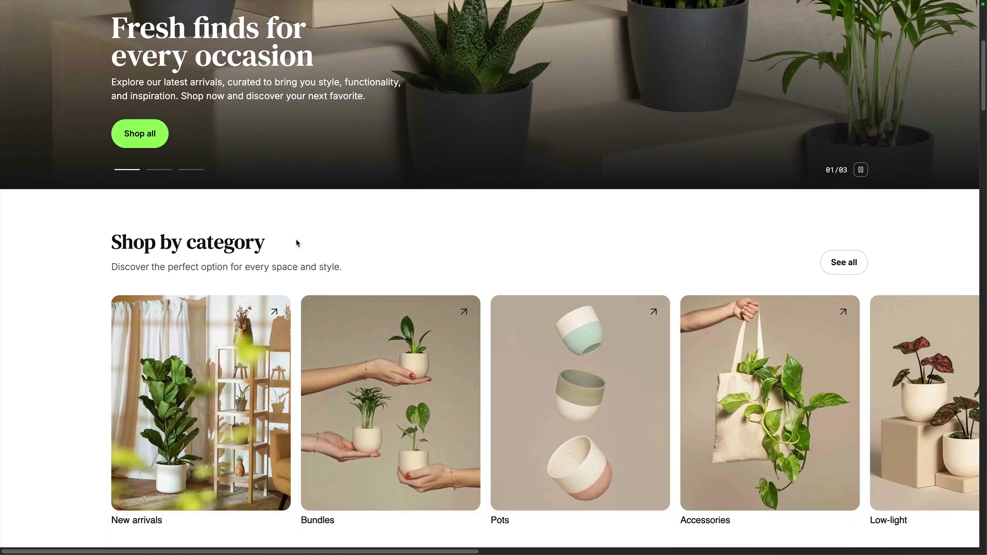
scroll(296, 243, down, 11)
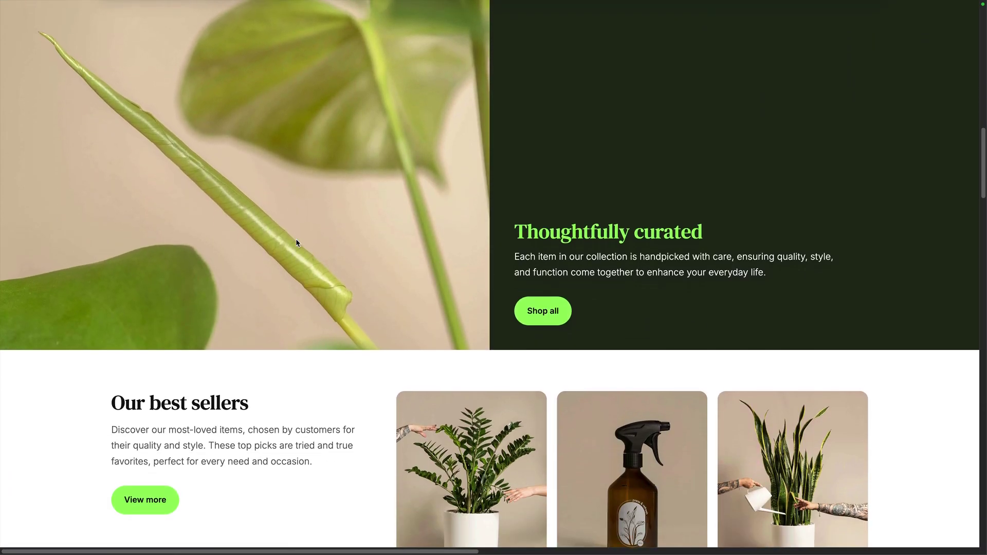
scroll(296, 243, down, 6)
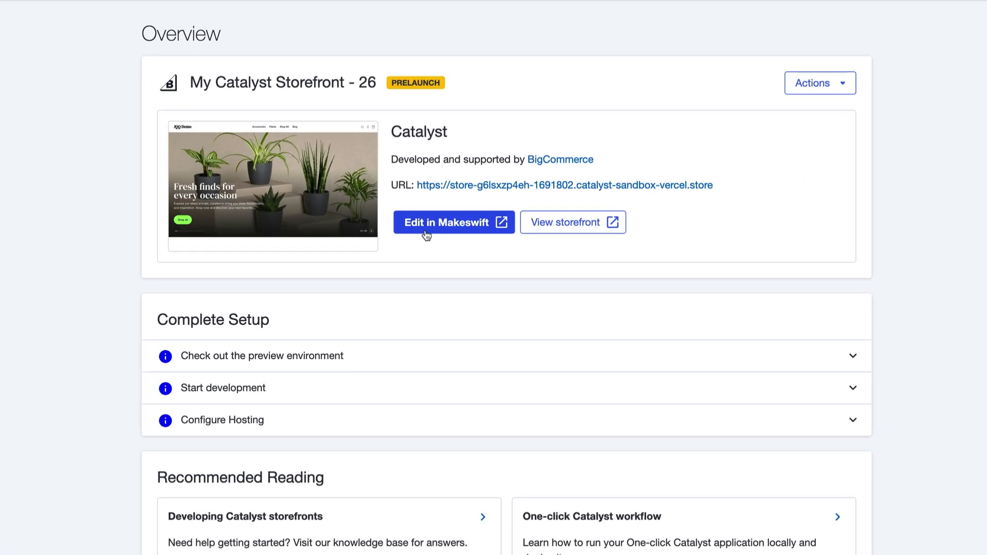
Step: Open the storefront for editing in Makeswift and review its page list, element tree and design styles
click(426, 235)
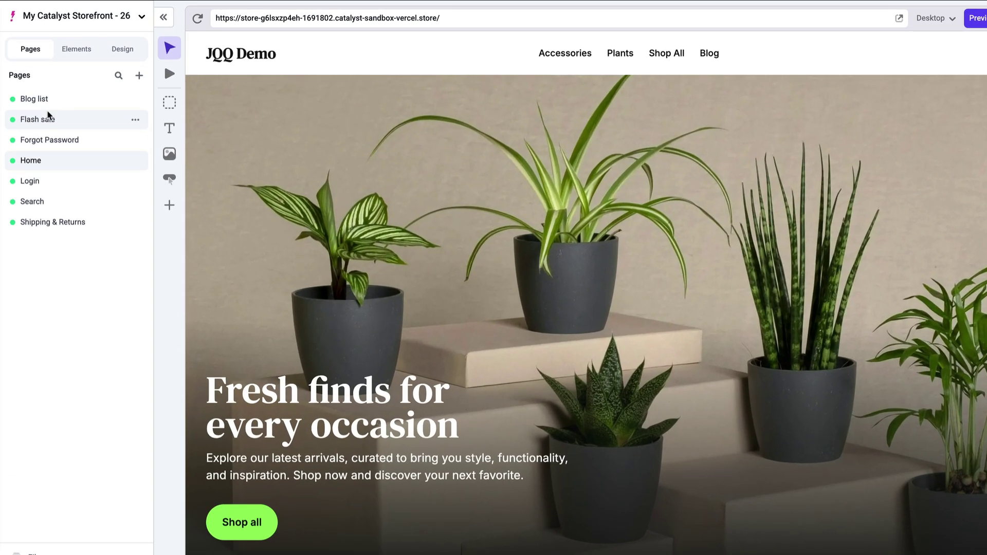
mouse_move(39, 92)
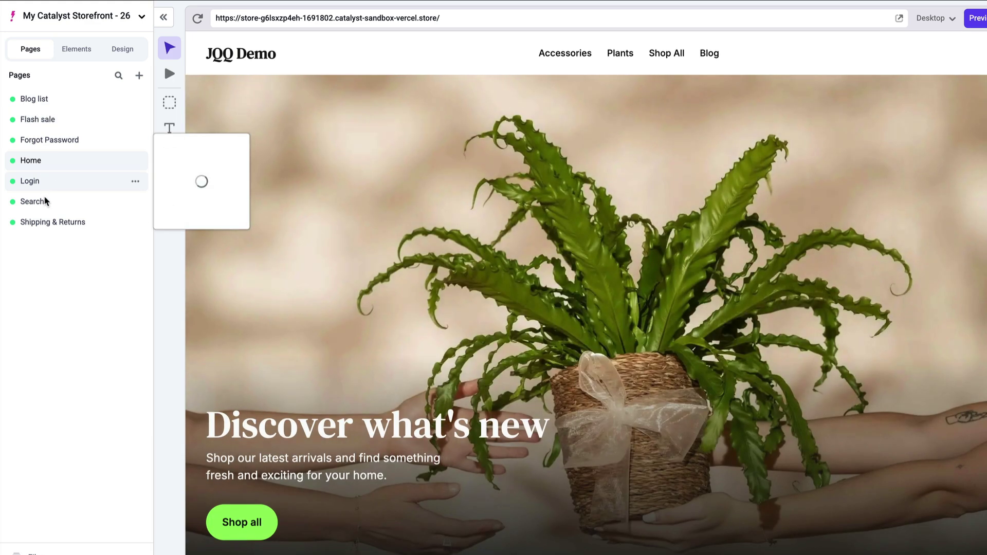
mouse_move(49, 227)
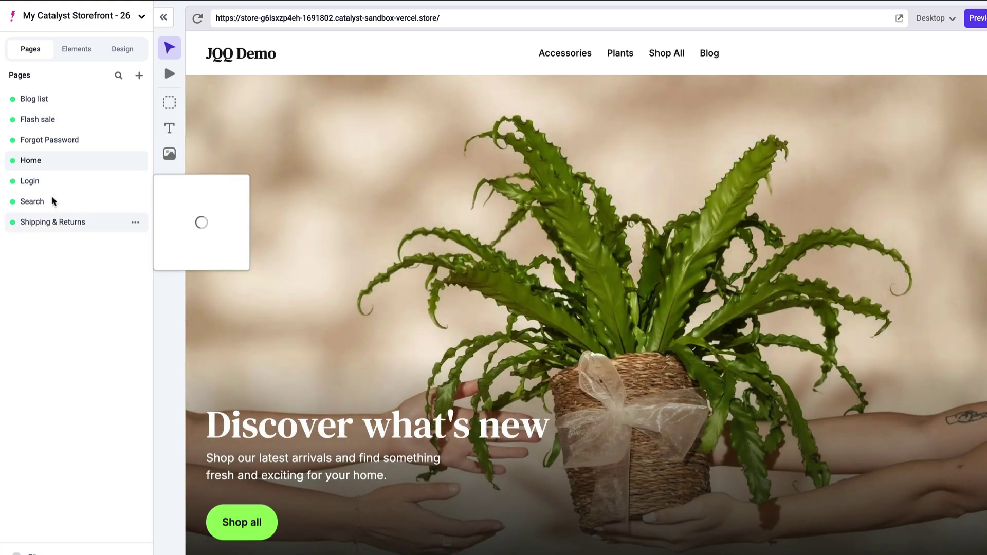
click(73, 50)
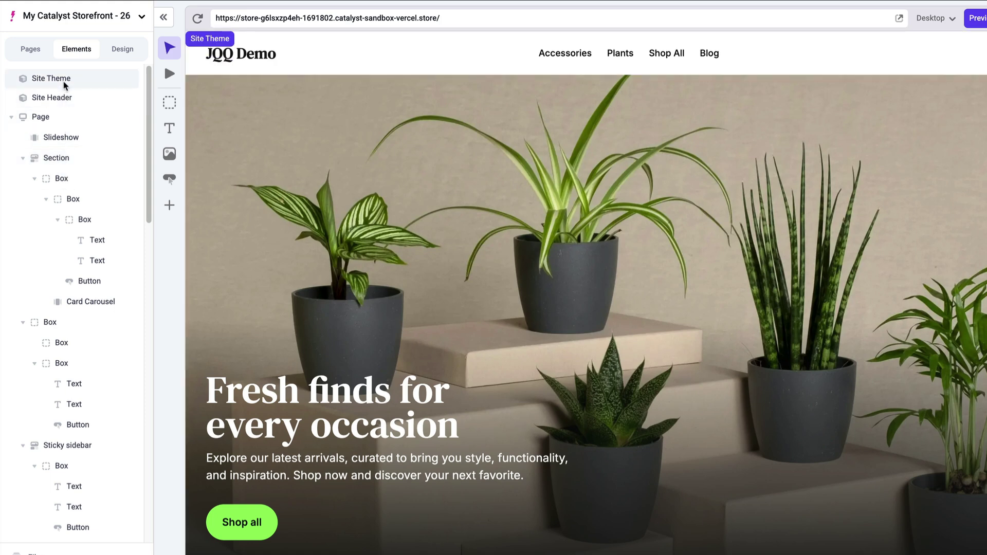
click(122, 49)
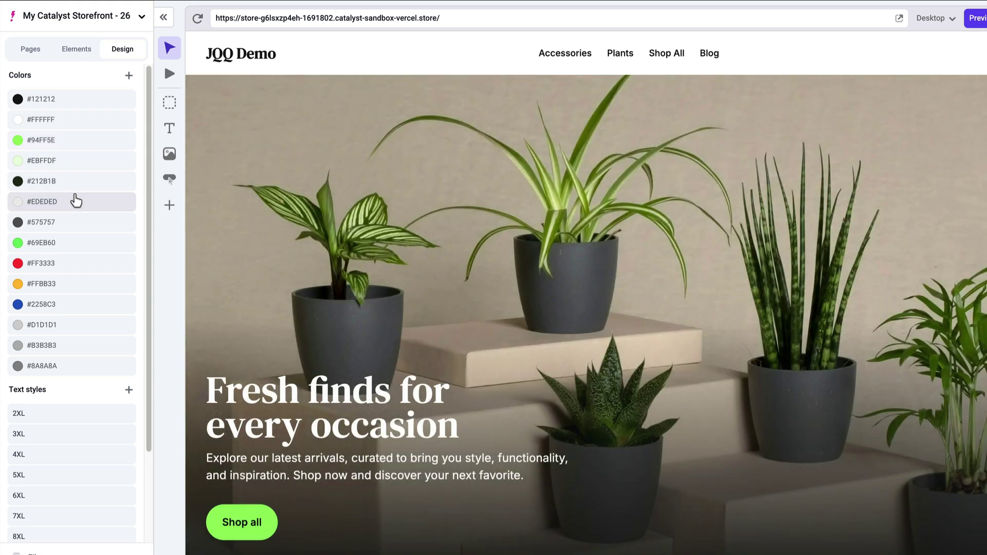
click(45, 47)
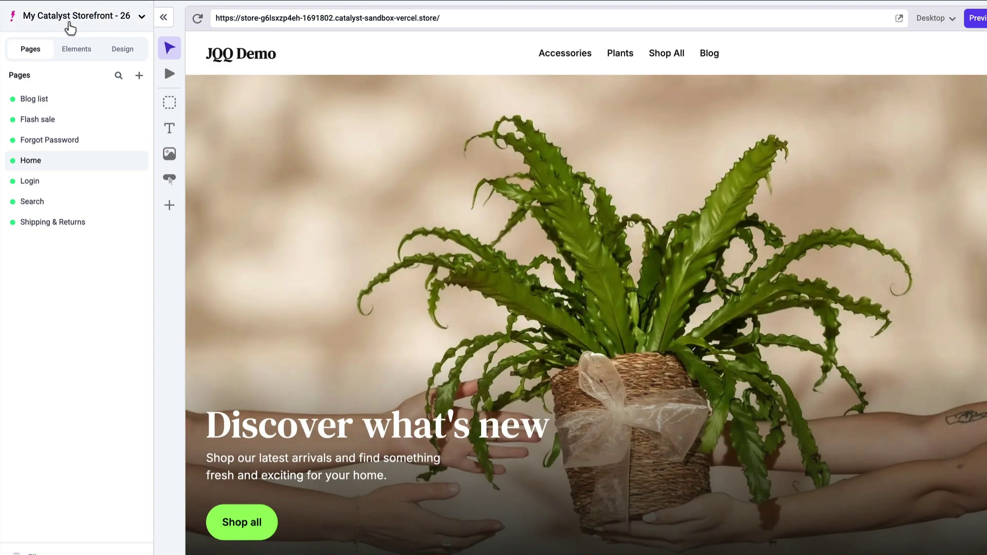
Step: Look through the list of available sites, the stored site files and the settings categories
click(70, 18)
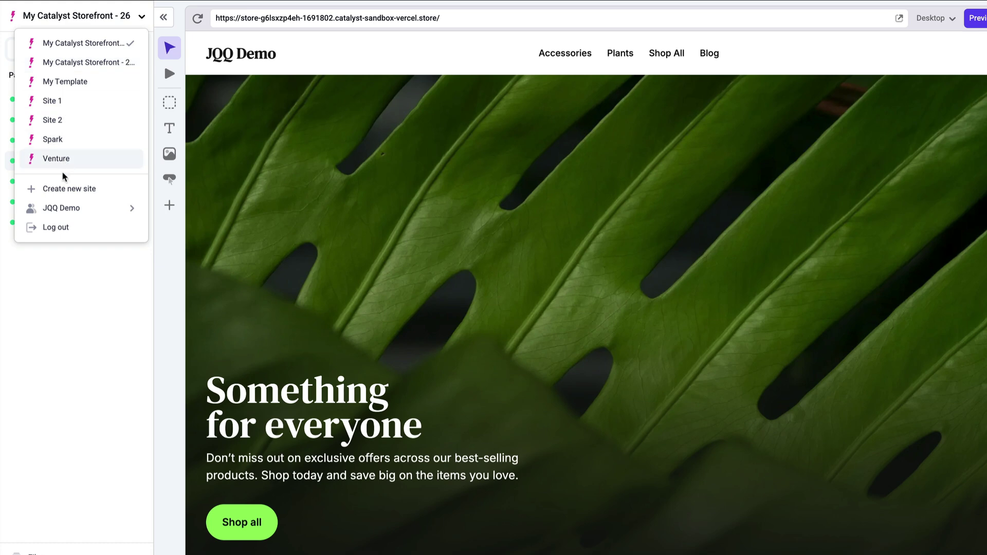
click(79, 286)
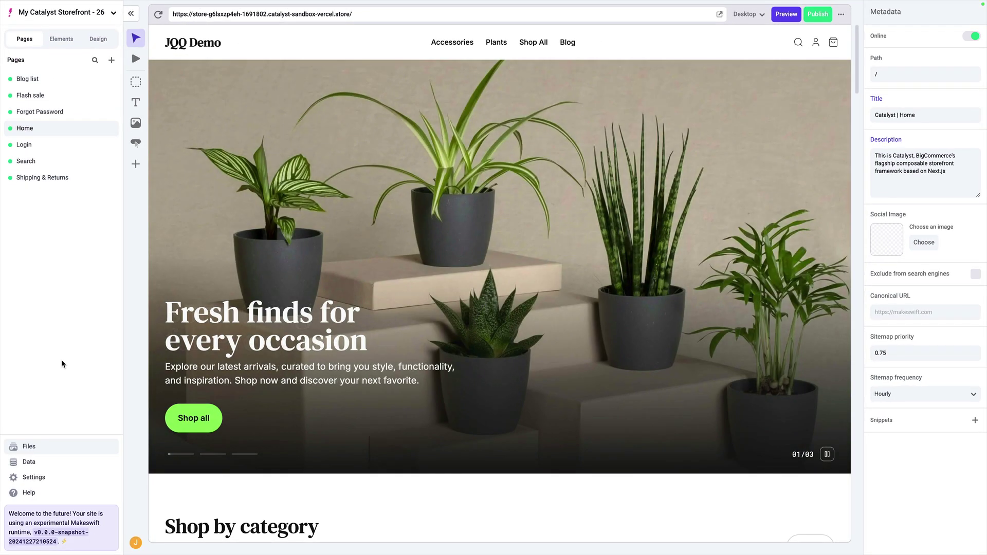
click(55, 448)
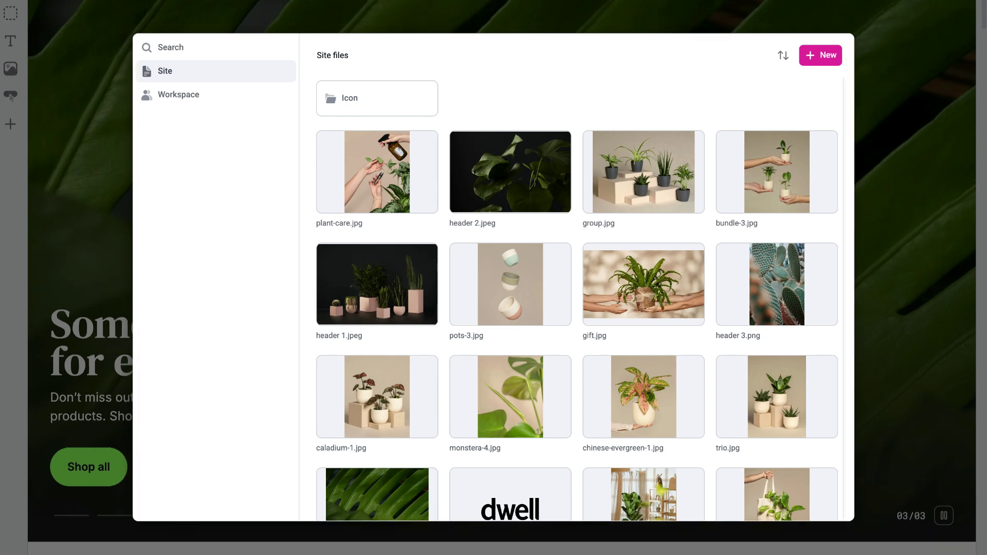
click(0, 225)
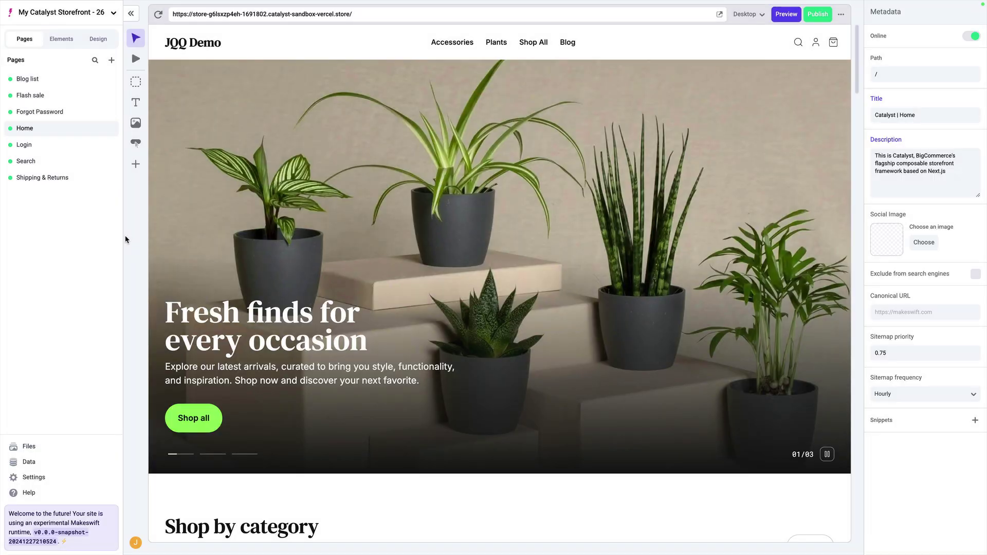
click(44, 481)
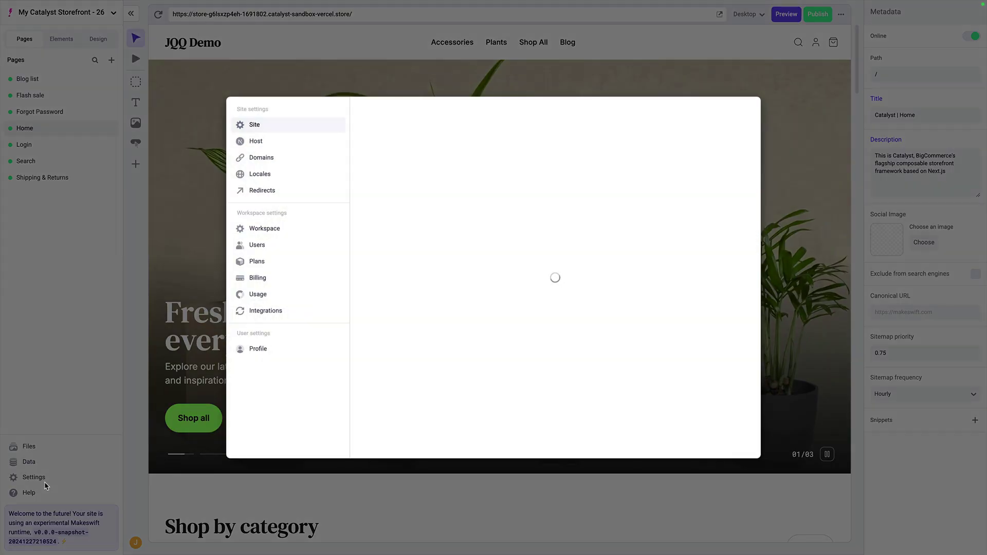
click(138, 337)
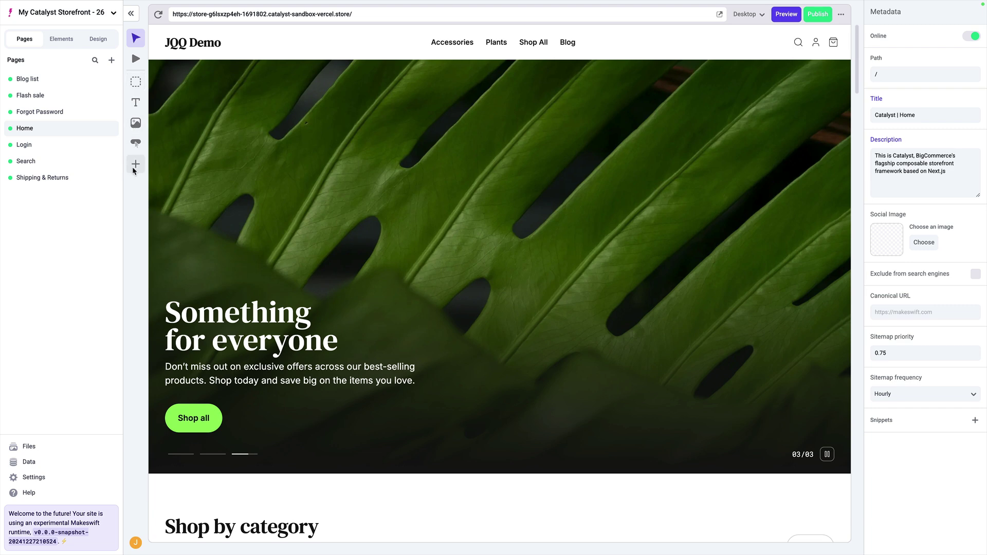
Step: Place a Card component directly below the home page slideshow, delete it again and review the component list
click(135, 167)
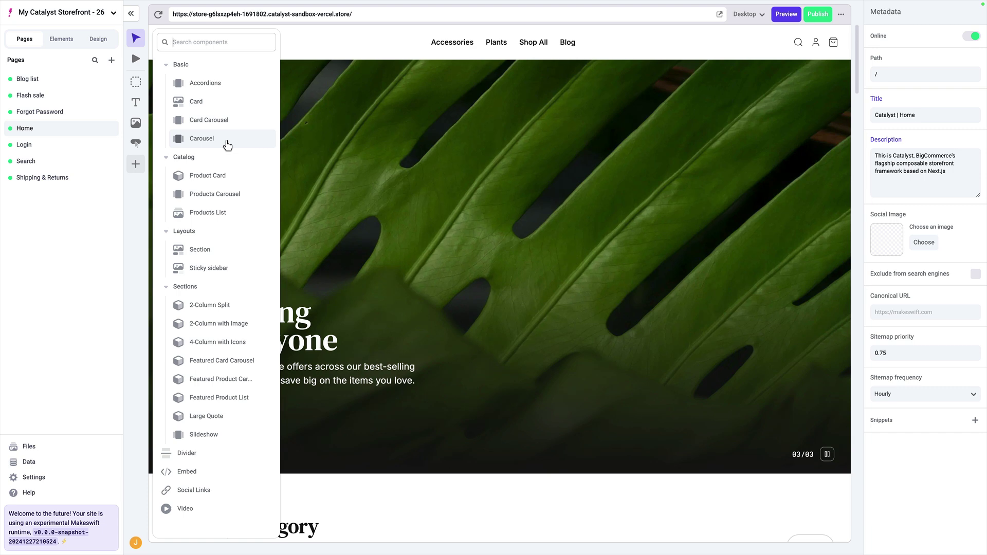
drag(213, 107, 367, 453)
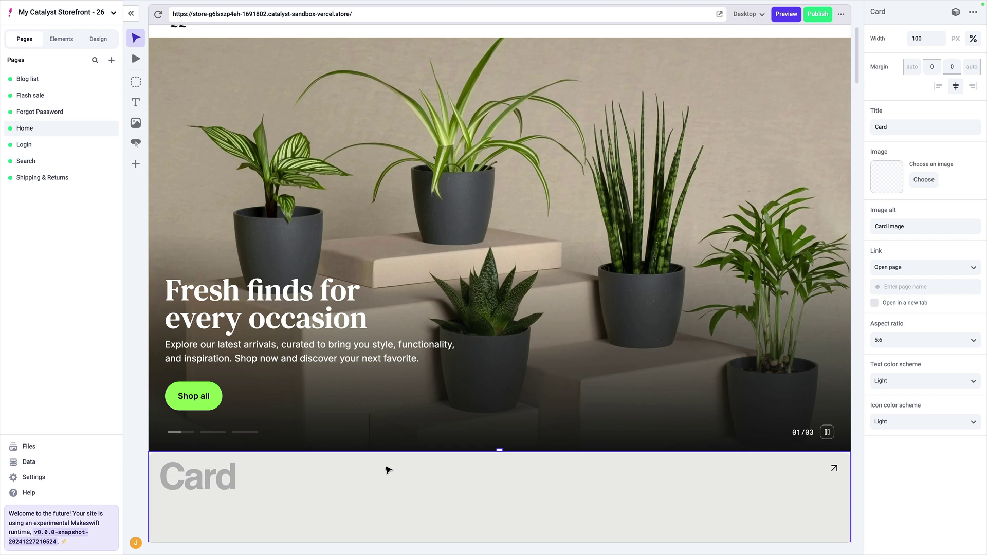
key(Delete)
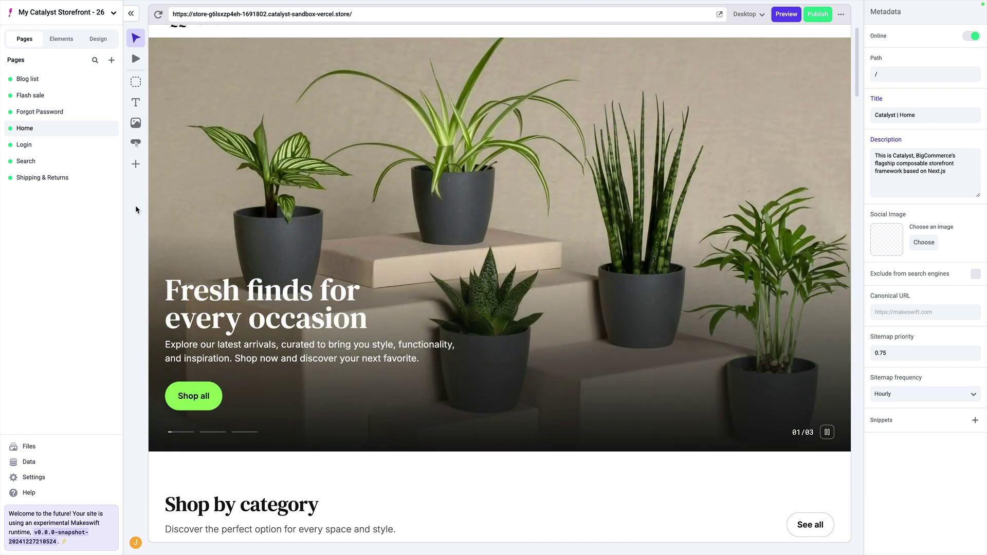
click(135, 164)
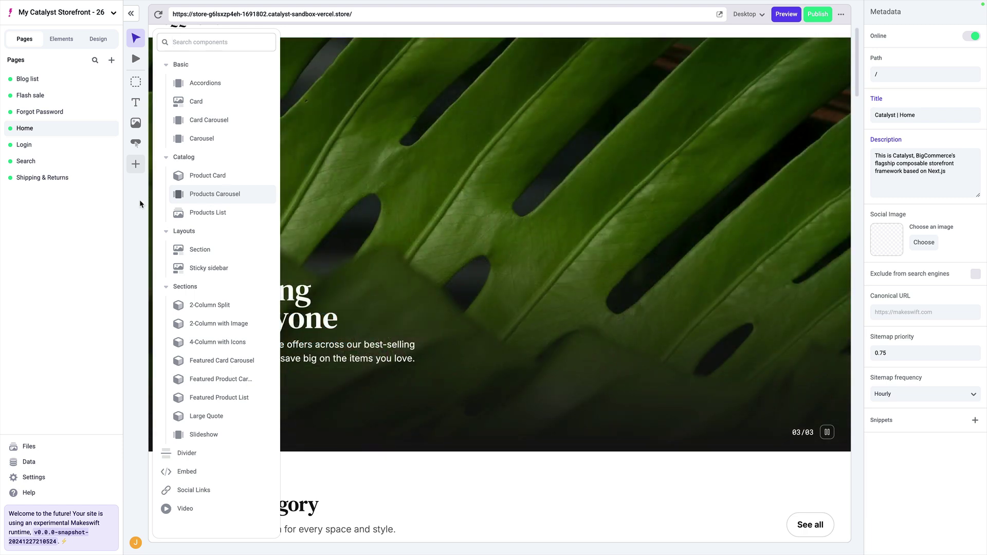
click(140, 201)
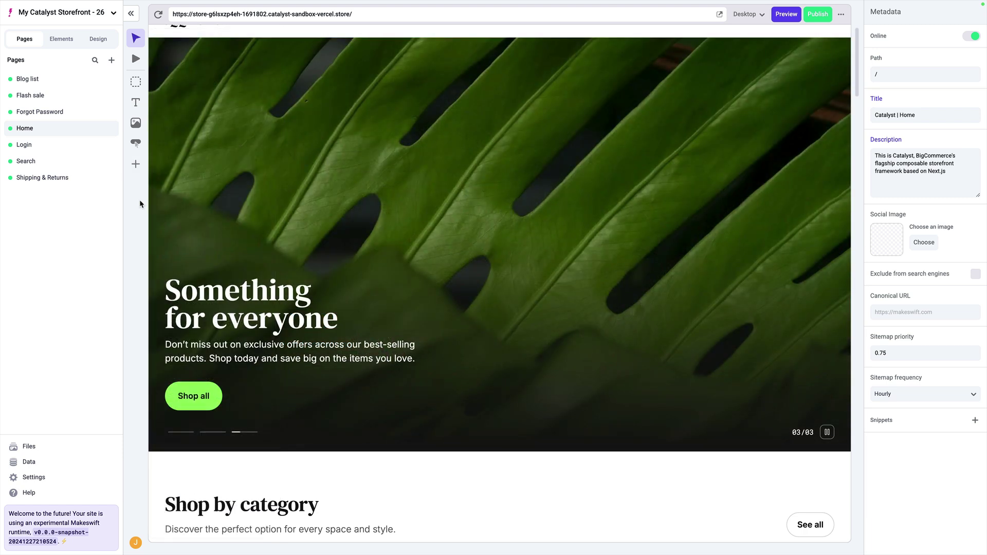
Step: Change the title of the home page slideshow's second slide to "Discover what's new updated"
click(62, 39)
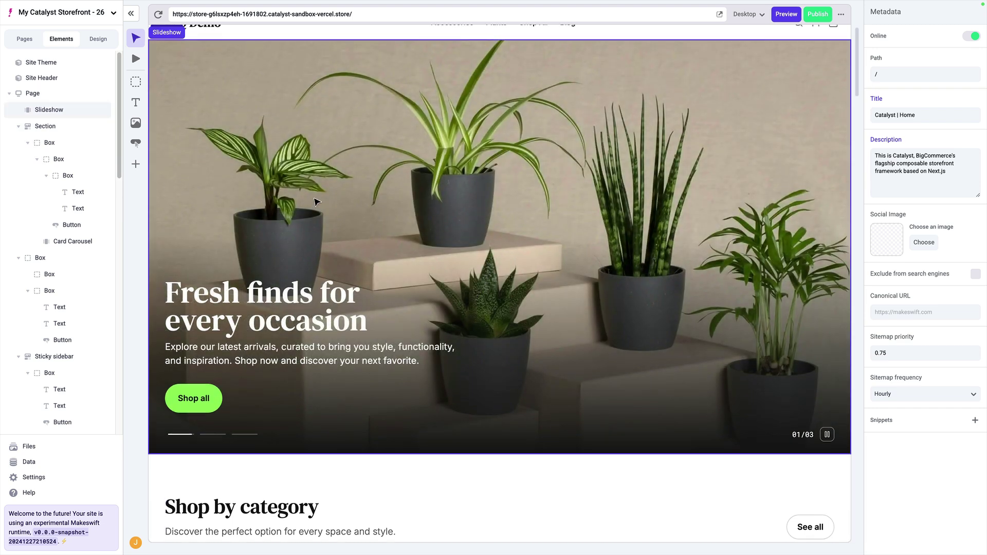
scroll(293, 201, up, 1)
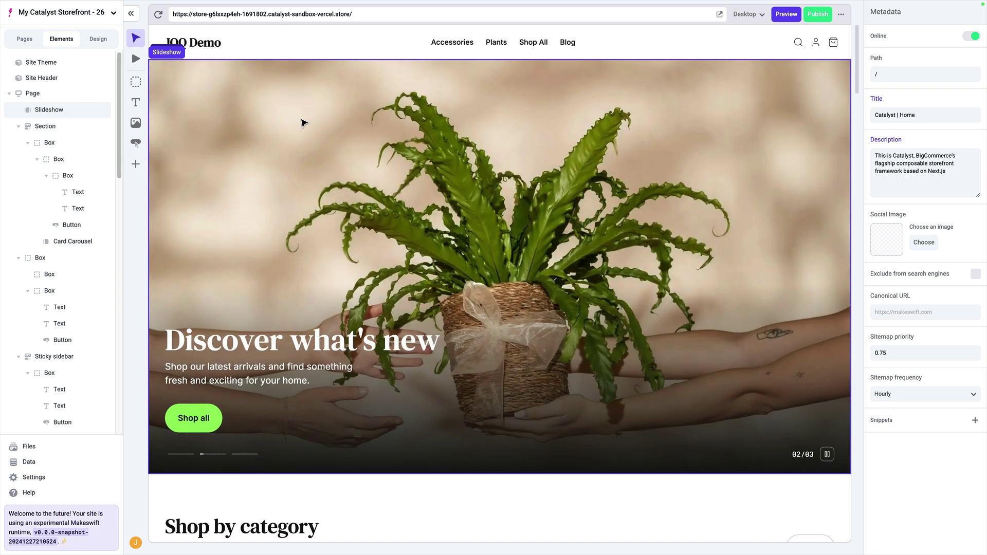
click(302, 120)
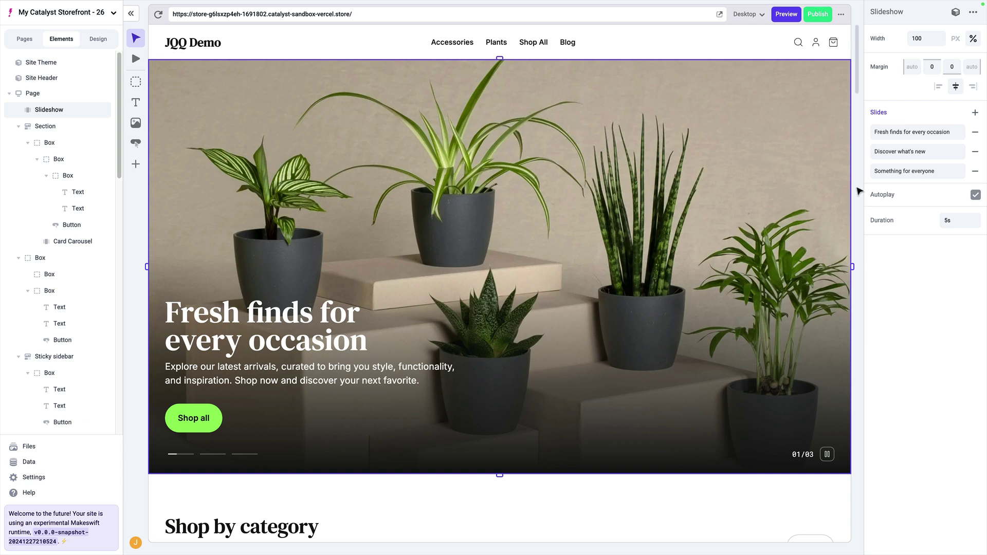
click(894, 153)
click(798, 216)
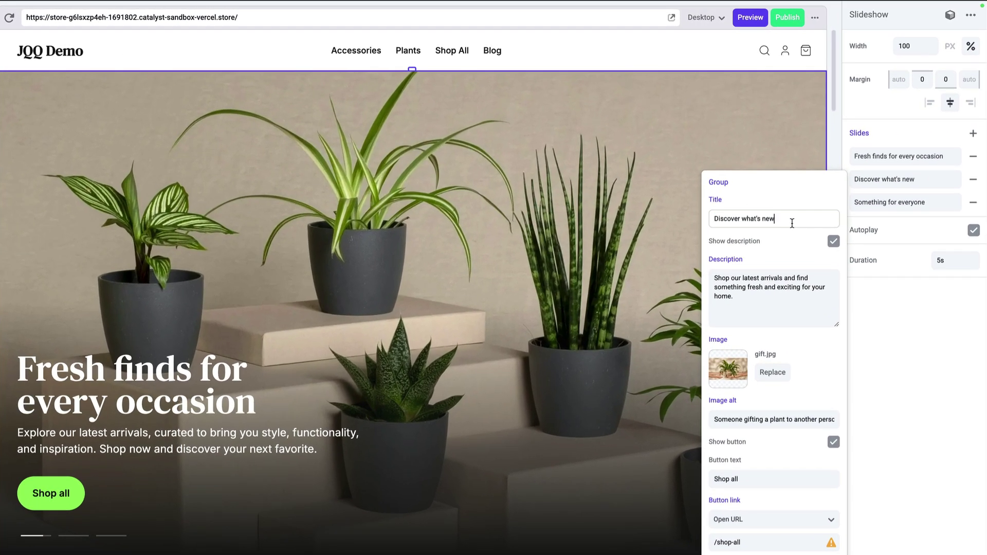
text(updated)
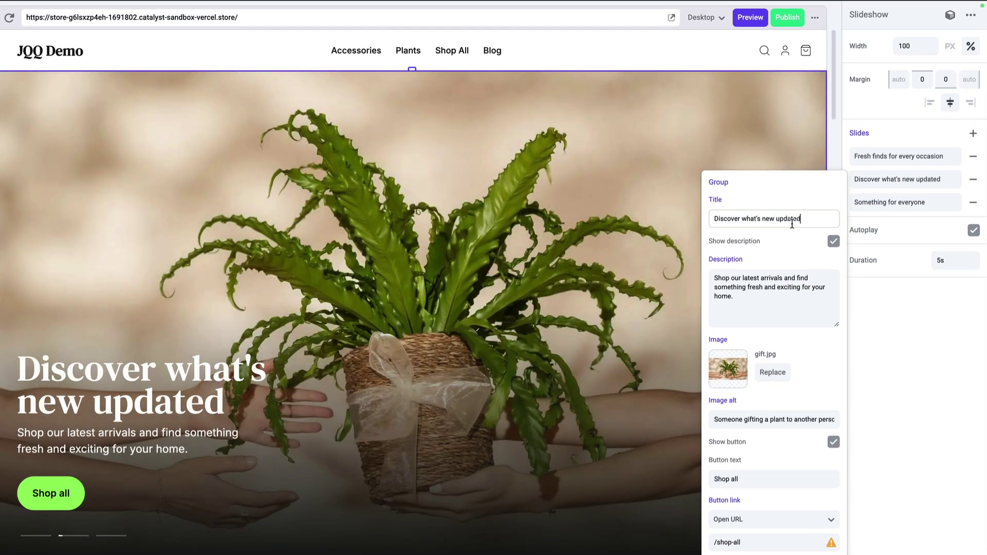
click(877, 353)
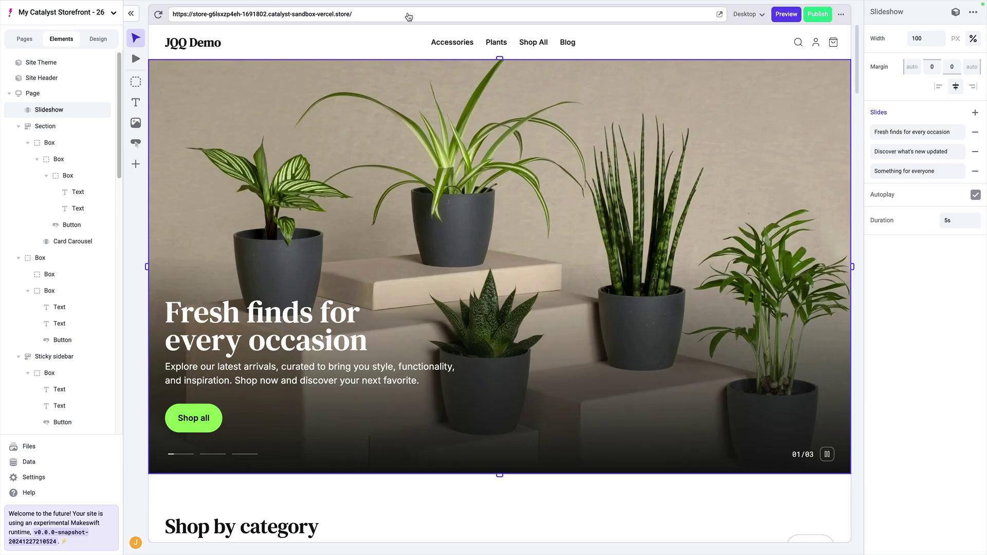
click(409, 16)
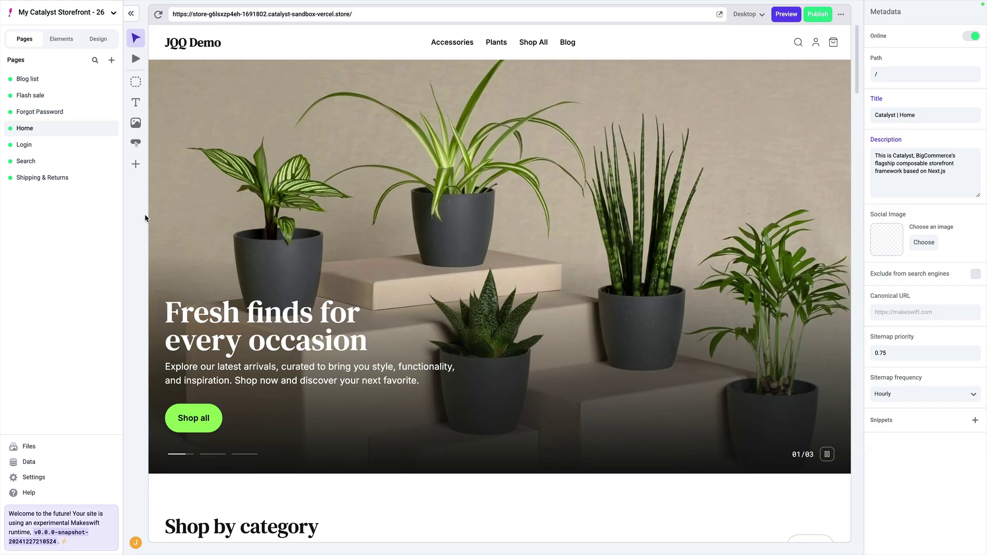
Step: Search the component library for accordions and clear the search to show all components again
click(136, 165)
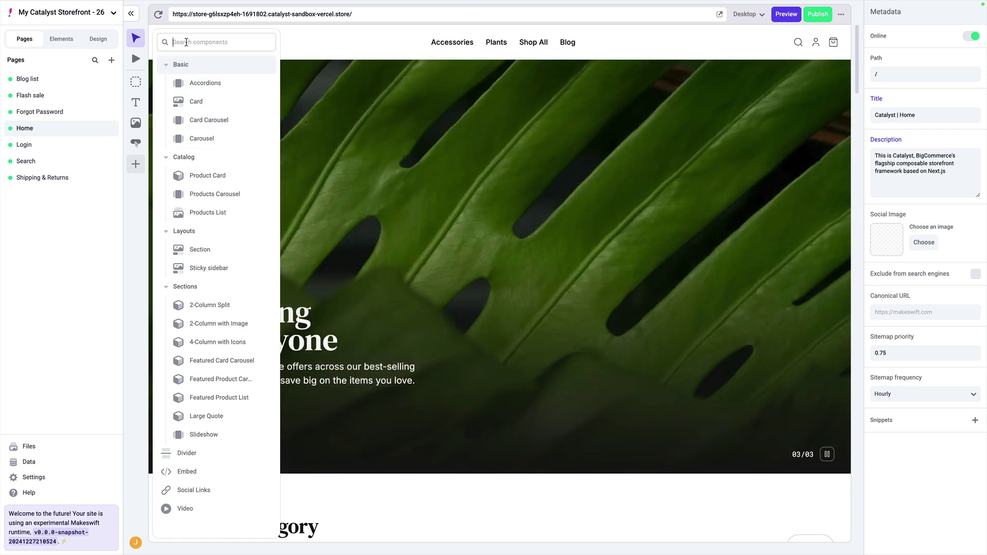
text(accord)
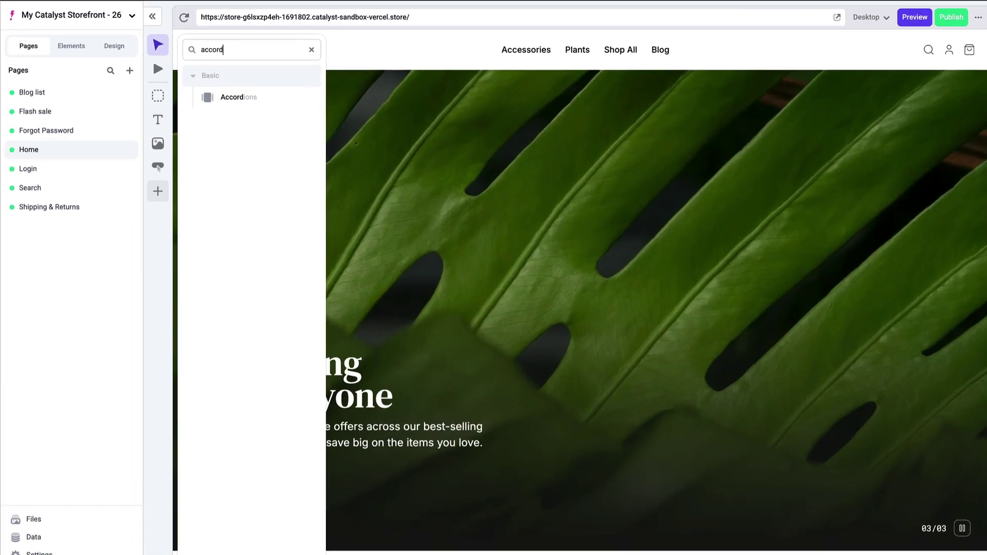
text(io)
key(Escape)
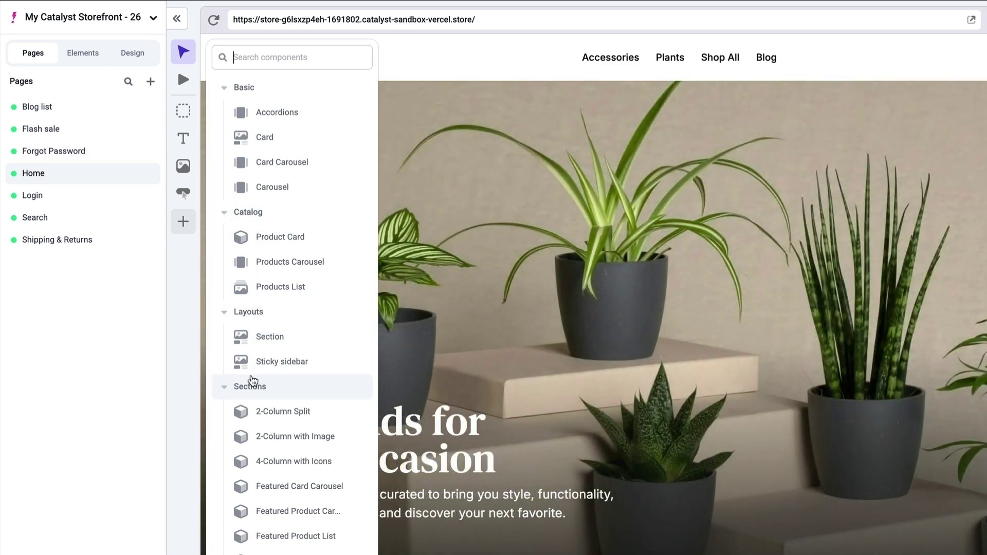
Step: Replace the image of the home page slideshow's first slide, "Fresh finds for every occasion", with the site file header 1.jpeg
click(449, 354)
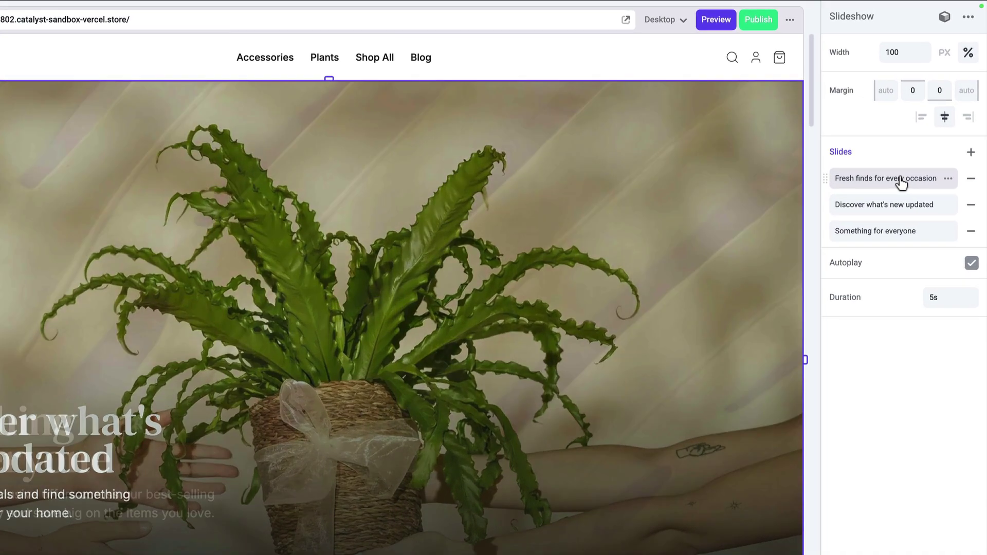
click(921, 137)
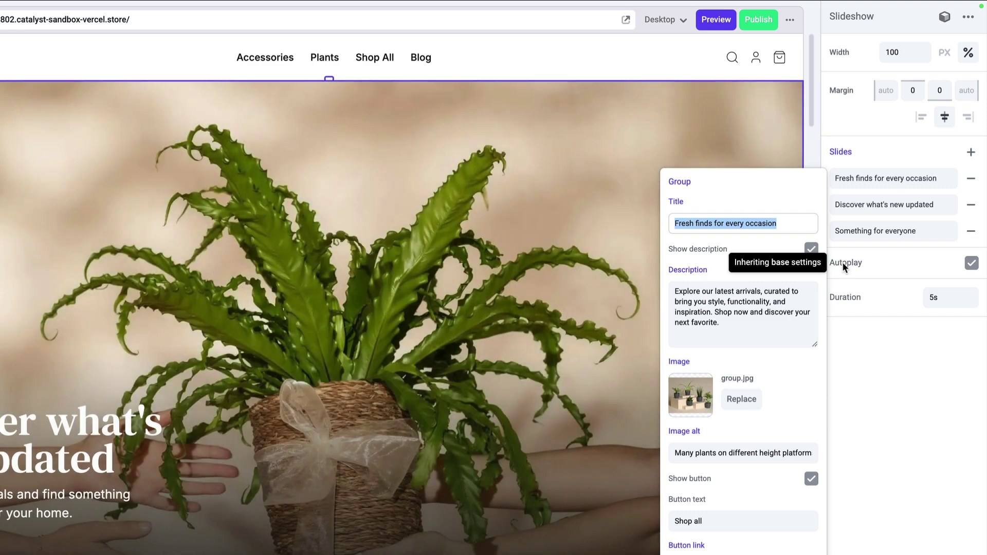
click(894, 368)
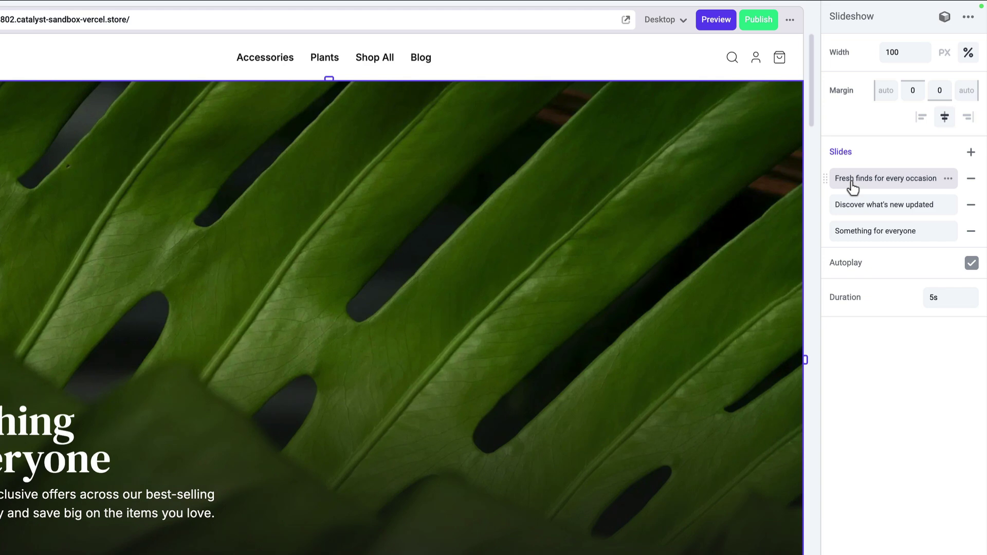
click(854, 186)
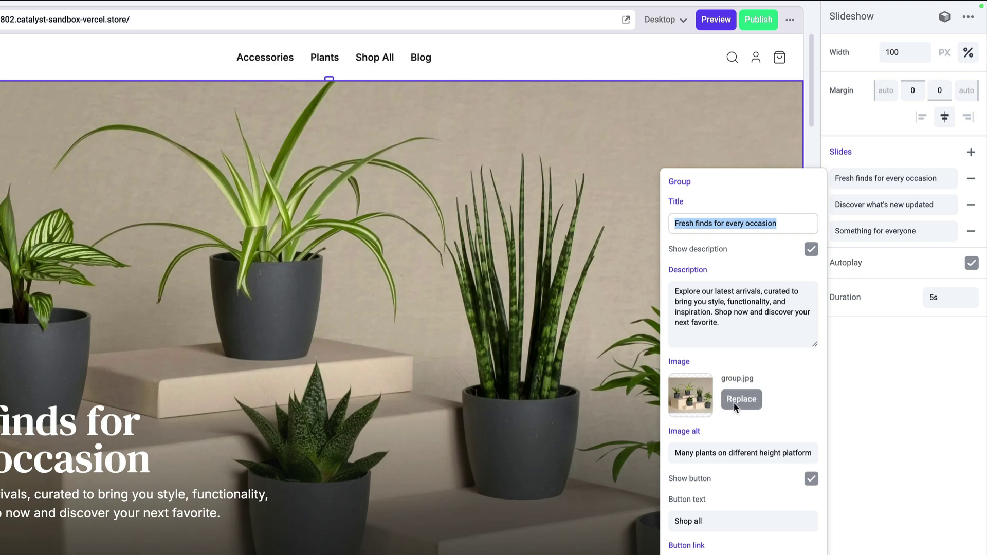
click(741, 399)
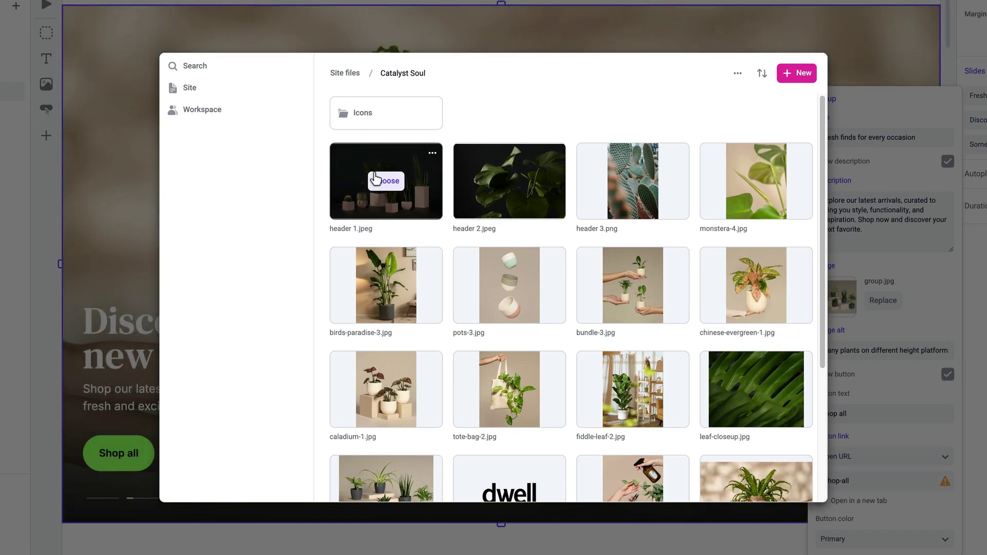
click(375, 178)
click(384, 180)
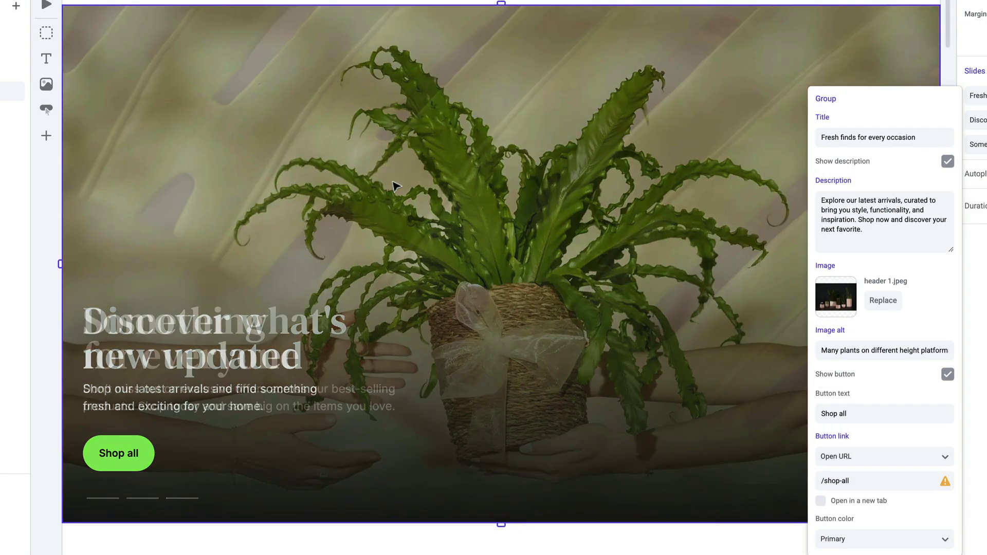
key(Escape)
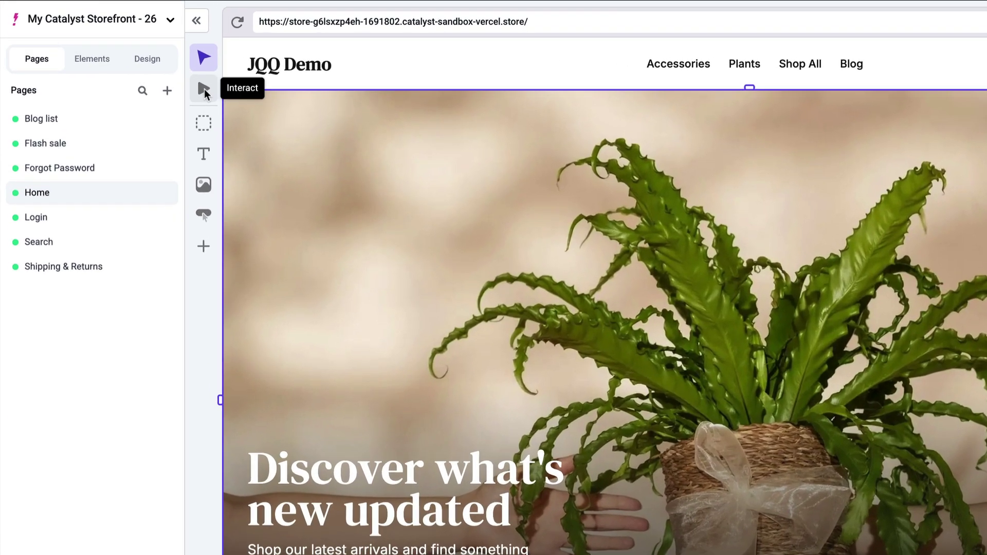
Step: Pause the slideshow on its first slide in Interact mode, return to selection mode and select the slideshow
click(204, 89)
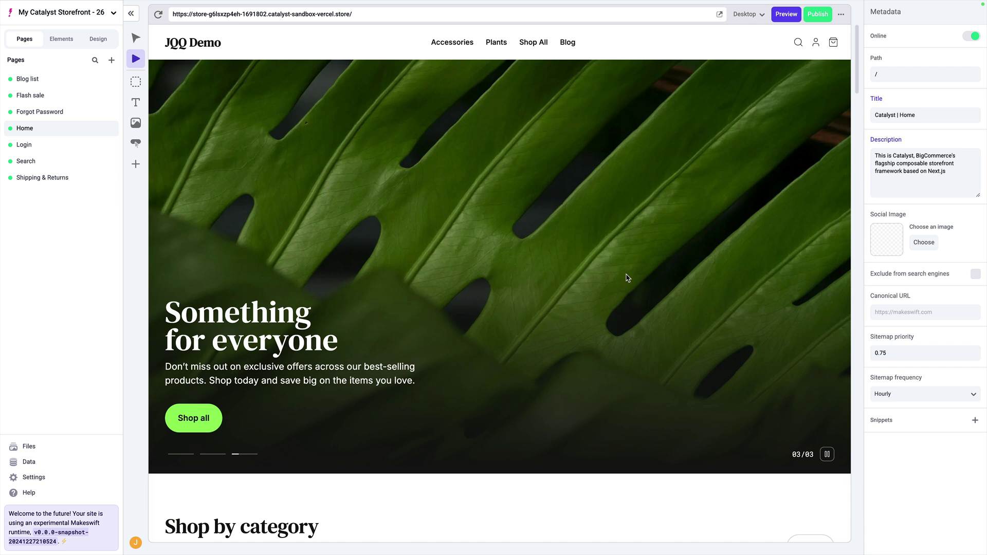
click(827, 456)
click(828, 456)
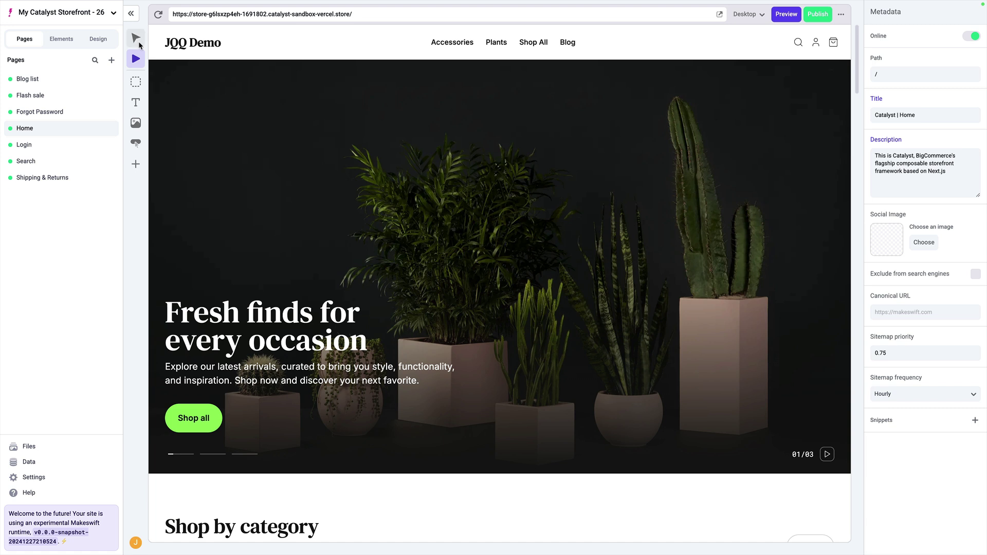
click(138, 42)
click(323, 198)
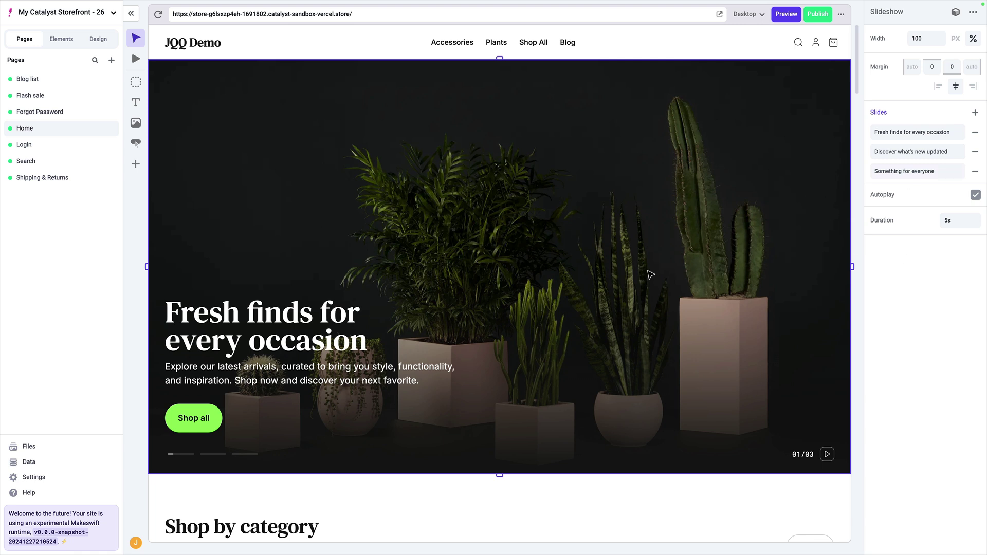
Step: Examine the settings of the "Shop by category" section, its heading, its description text and its card carousel one after another
scroll(651, 275, down, 5)
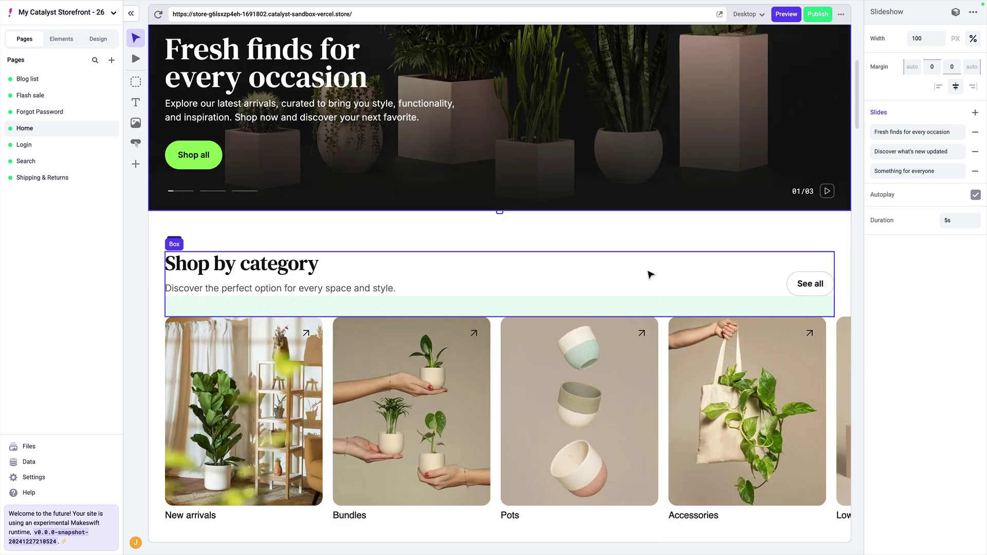
click(347, 230)
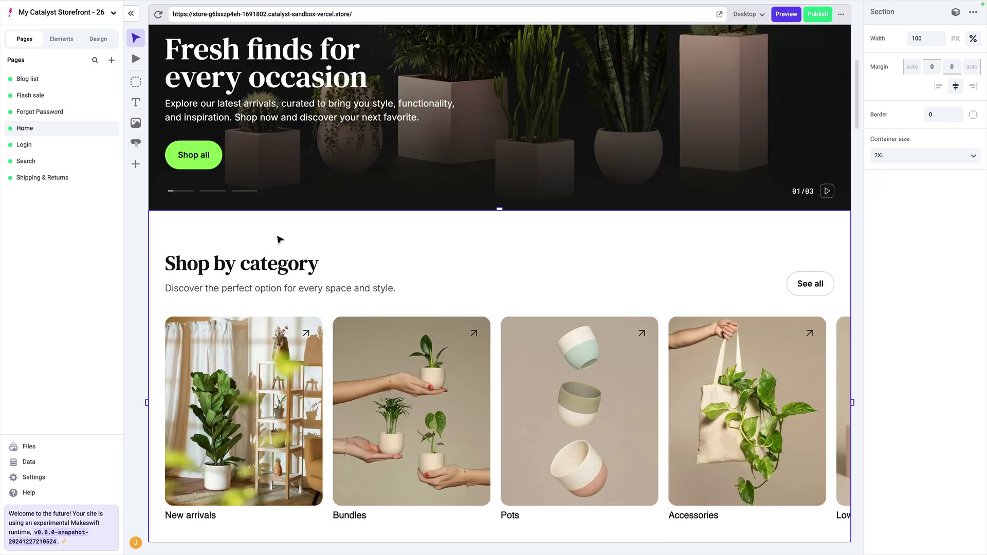
click(273, 269)
click(272, 290)
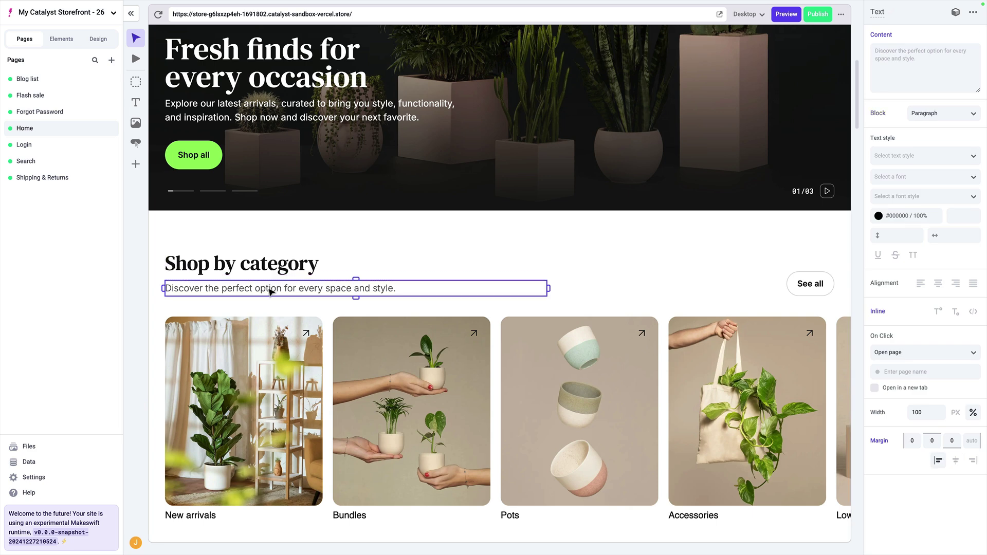
scroll(275, 345, down, 1)
click(257, 319)
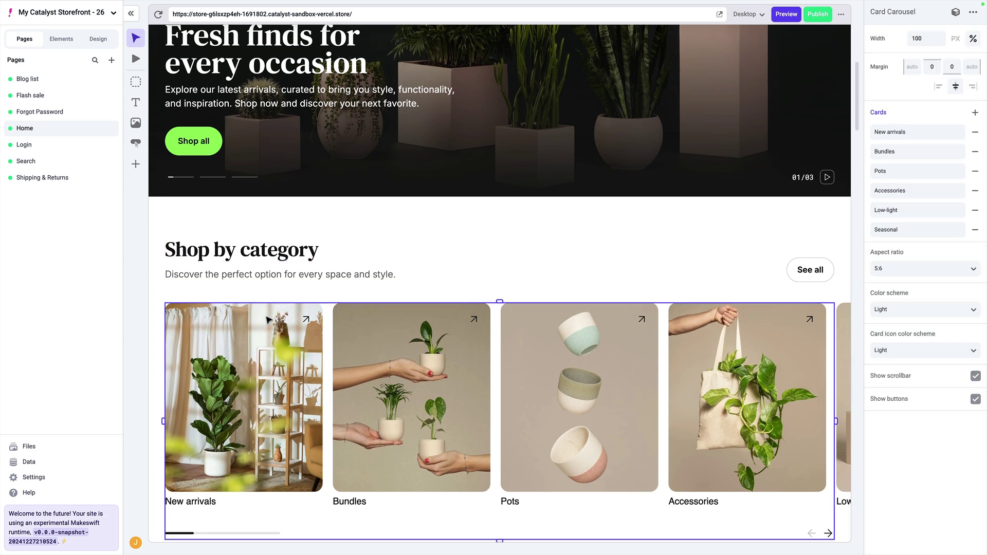
Step: Place a text element between the "Shop by category" heading and its description, and undo the placement
scroll(304, 319, down, 1)
click(137, 106)
drag(137, 112, 228, 232)
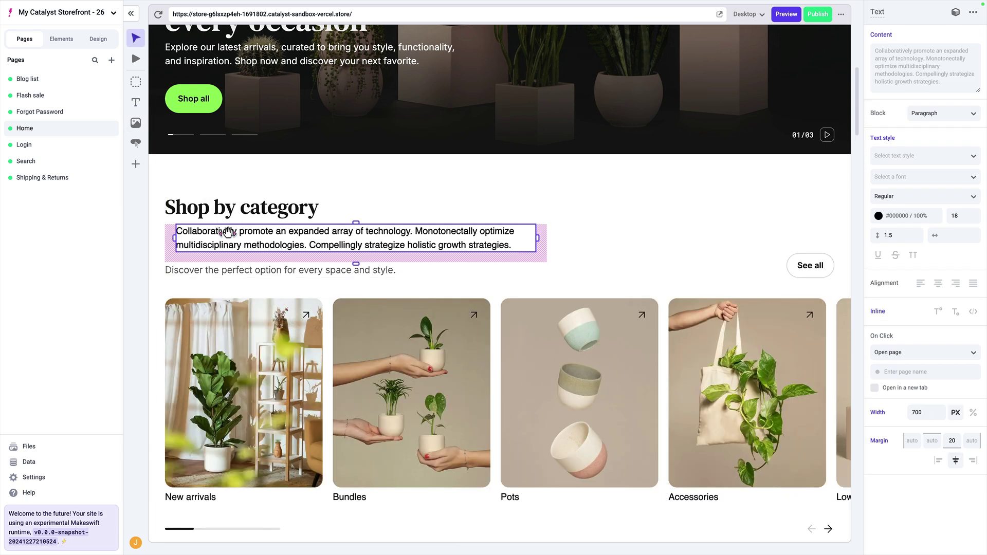
key(ctrl+z)
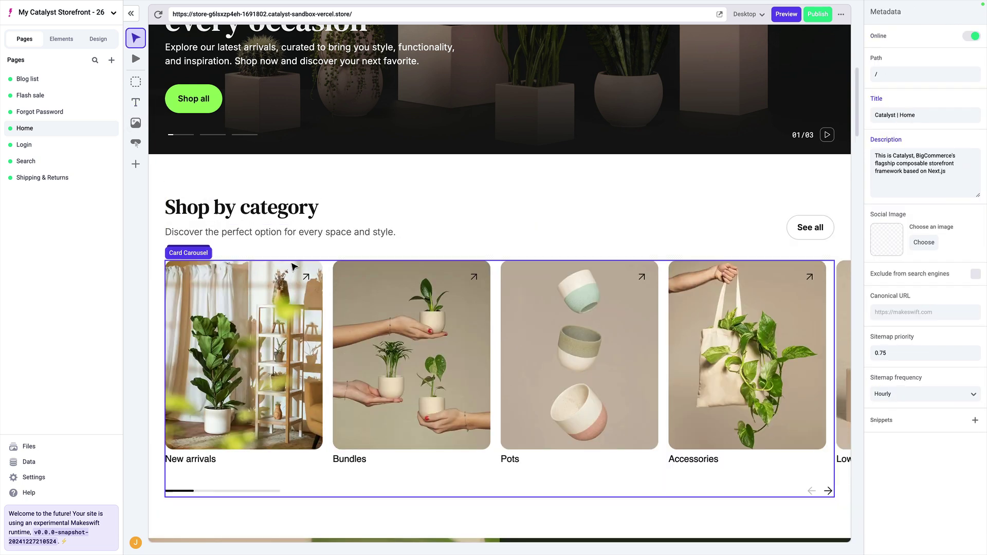
Step: Add a Featured Card Carousel from the component library directly below the existing "Shop by category" section
click(136, 166)
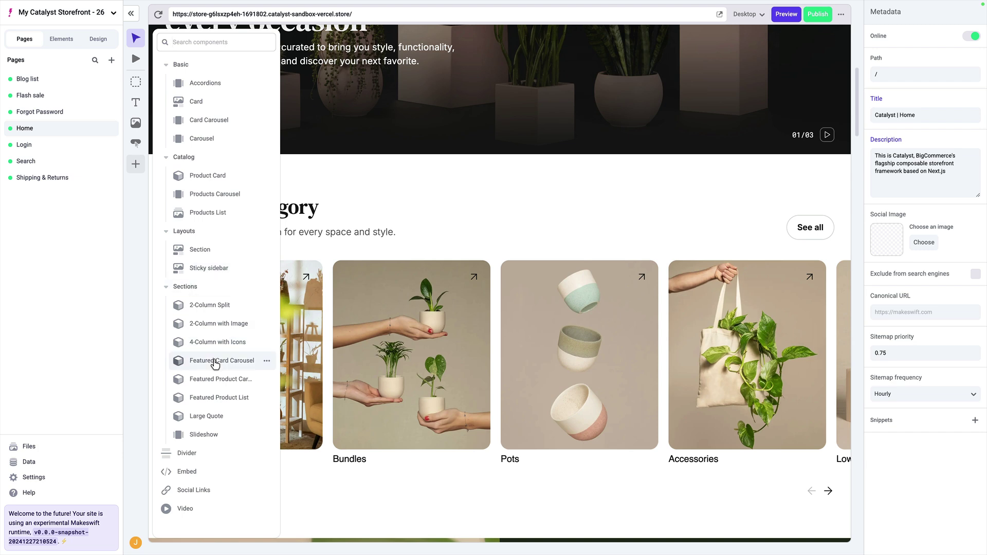
scroll(394, 386, down, 2)
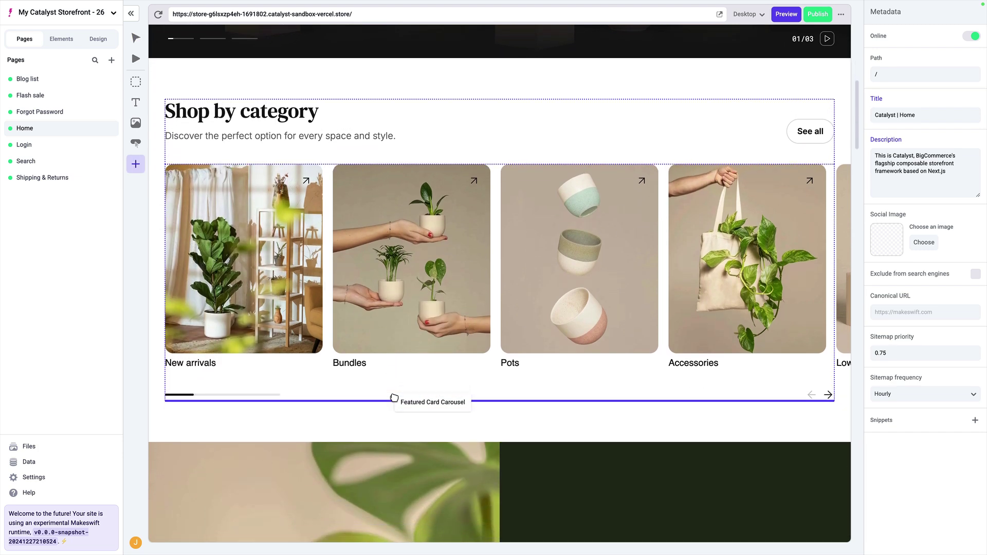
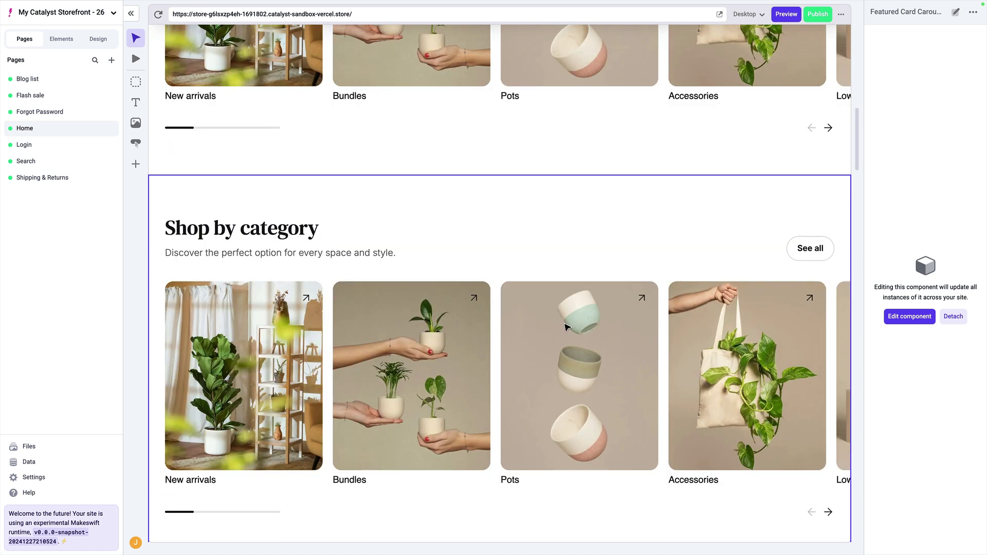
scroll(533, 276, down, 1)
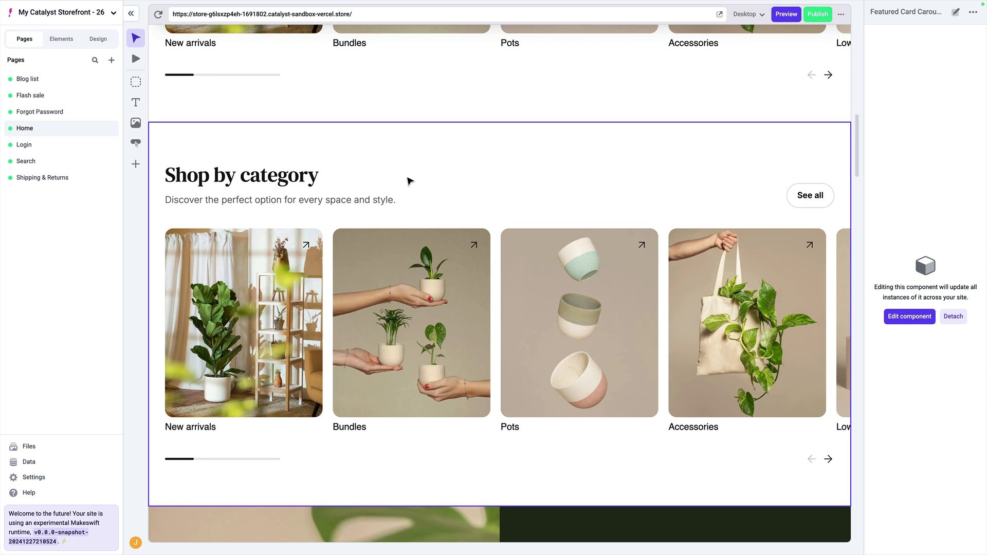
Step: Edit the Featured Card Carousel component so its heading reads "Shop by categories", and save the component
click(909, 316)
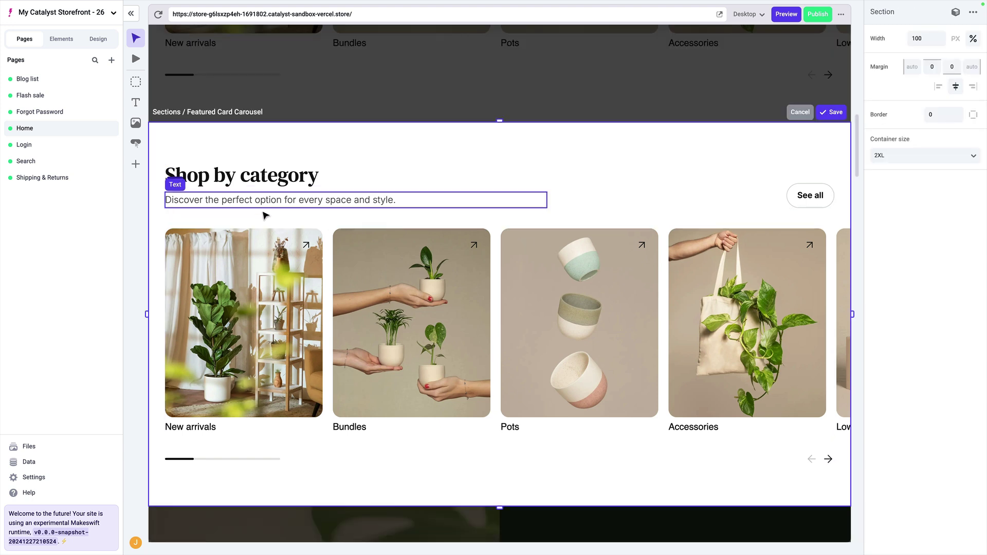
click(325, 178)
double_click(322, 178)
click(323, 178)
key(BackSpace)
text(ies)
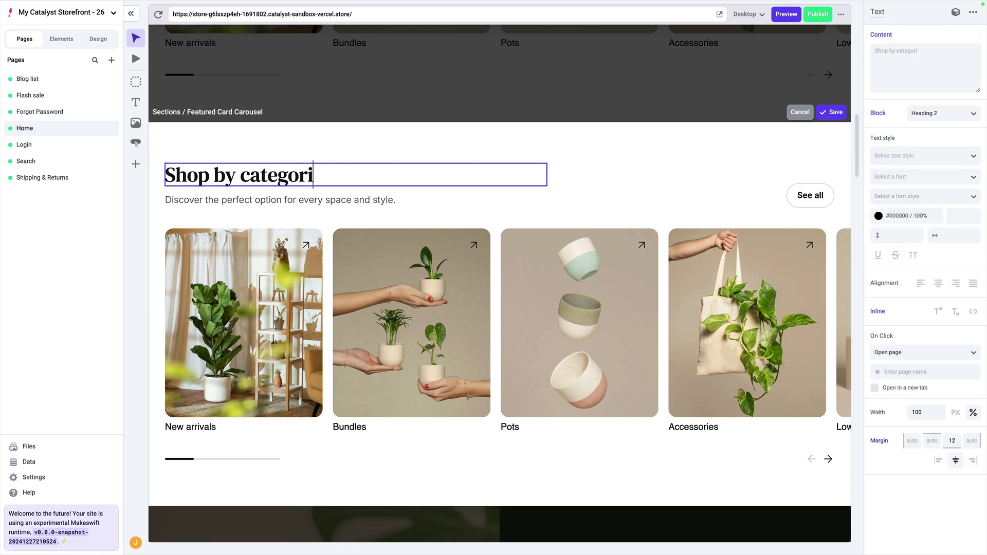
click(832, 113)
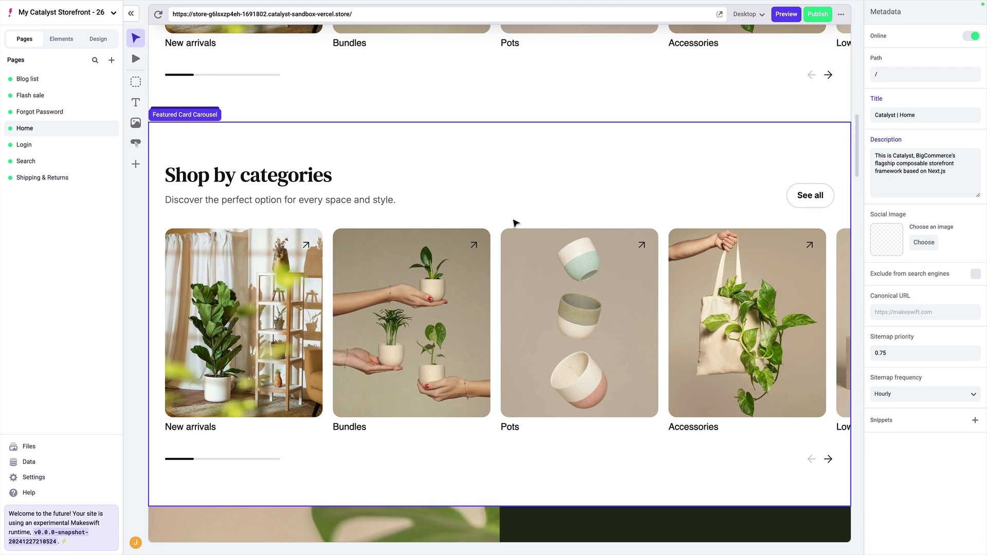
Step: Add a second instance of the Featured Card Carousel directly below the first one
click(523, 180)
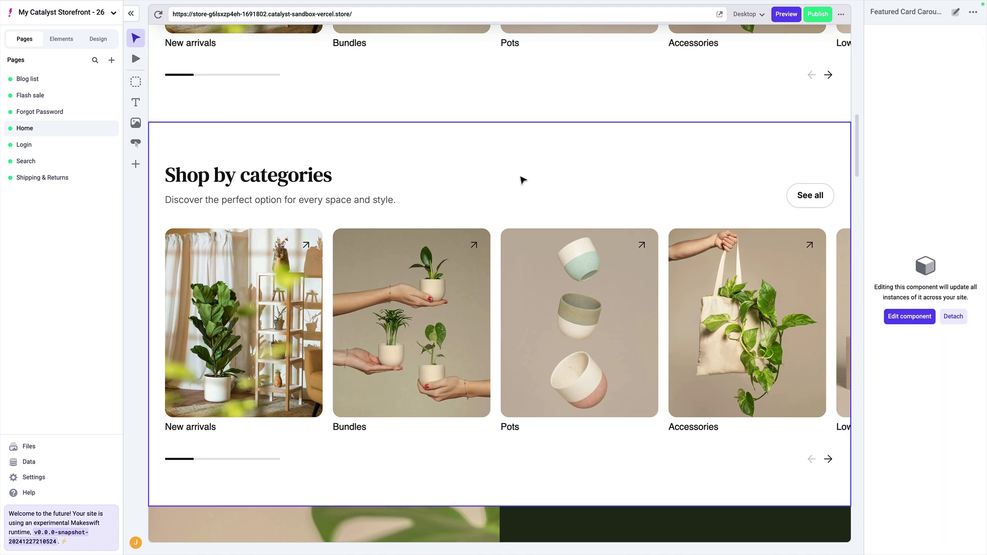
key(Escape)
scroll(489, 269, down, 3)
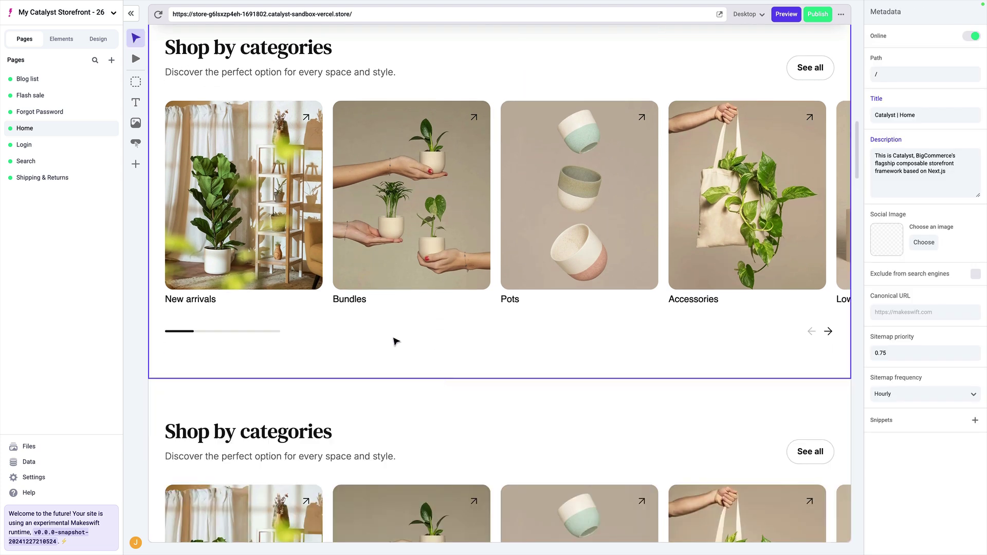
Step: Edit the component through the upper Featured Card Carousel instance, change its heading to "Shop by category" and save it
scroll(396, 342, up, 1)
click(358, 305)
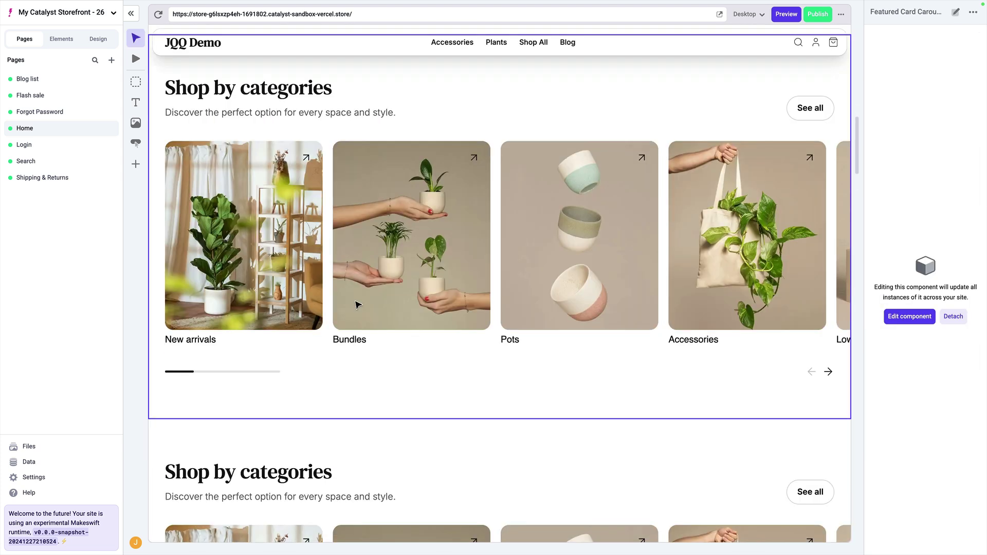
scroll(380, 190, up, 1)
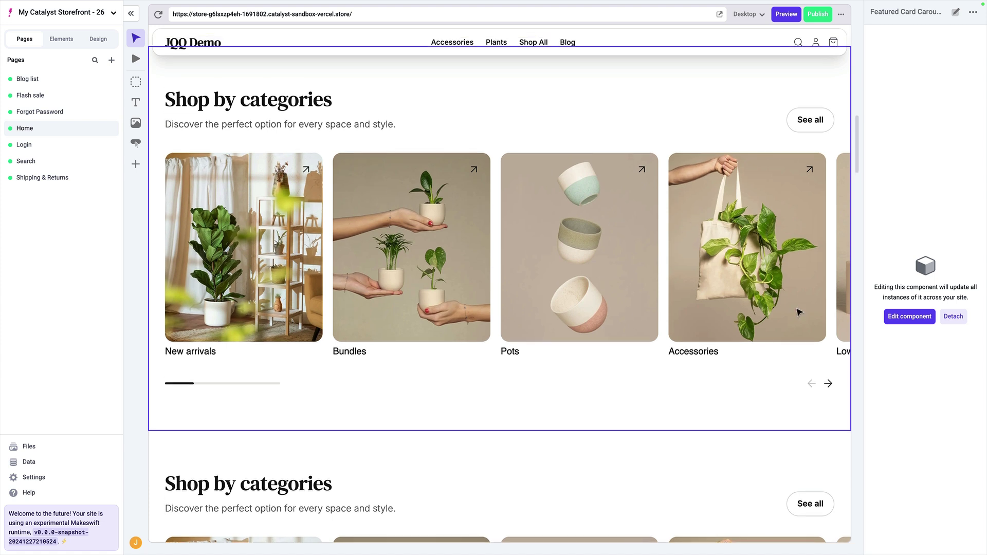
click(914, 322)
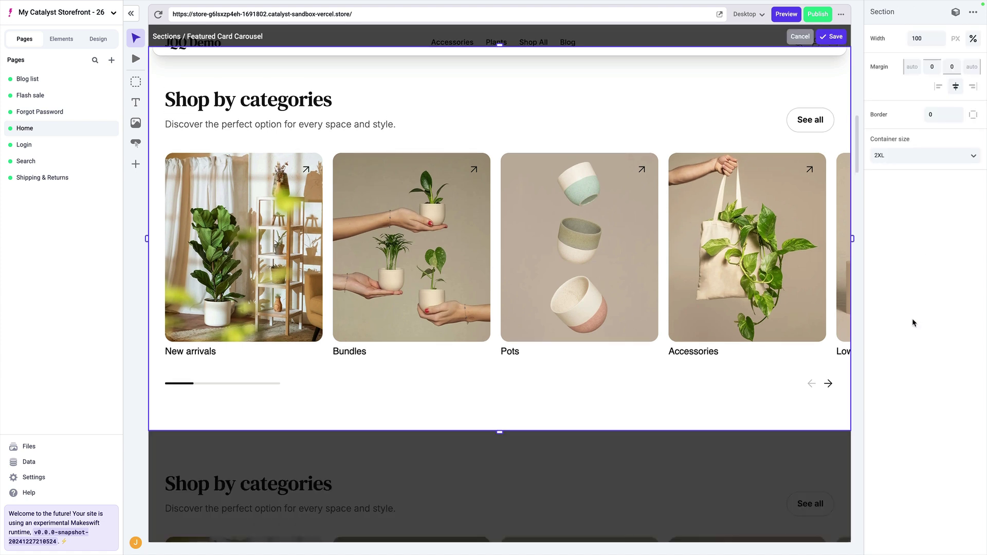
click(331, 100)
key(Right)
key(BackSpace)
key(BackSpace)
key(BackSpace)
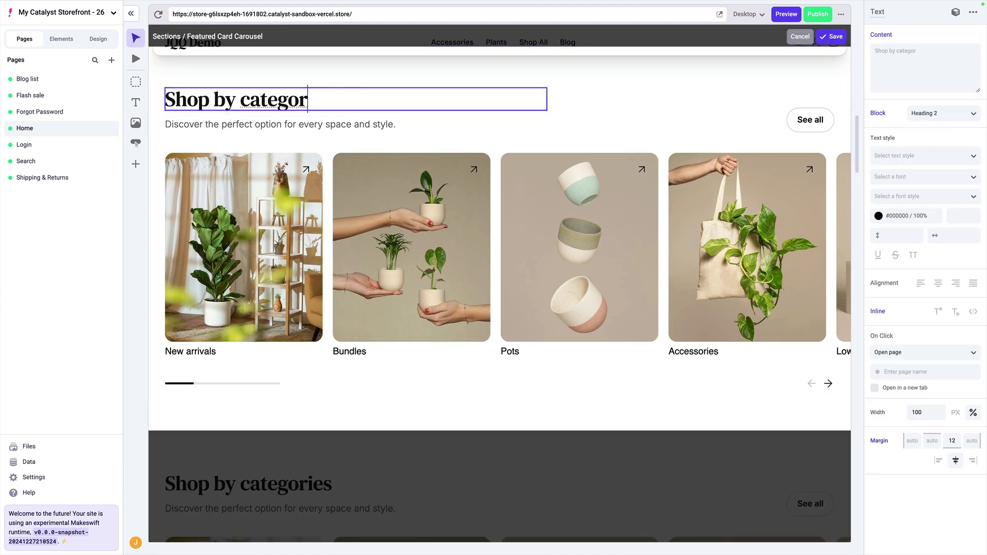
text(y)
click(833, 38)
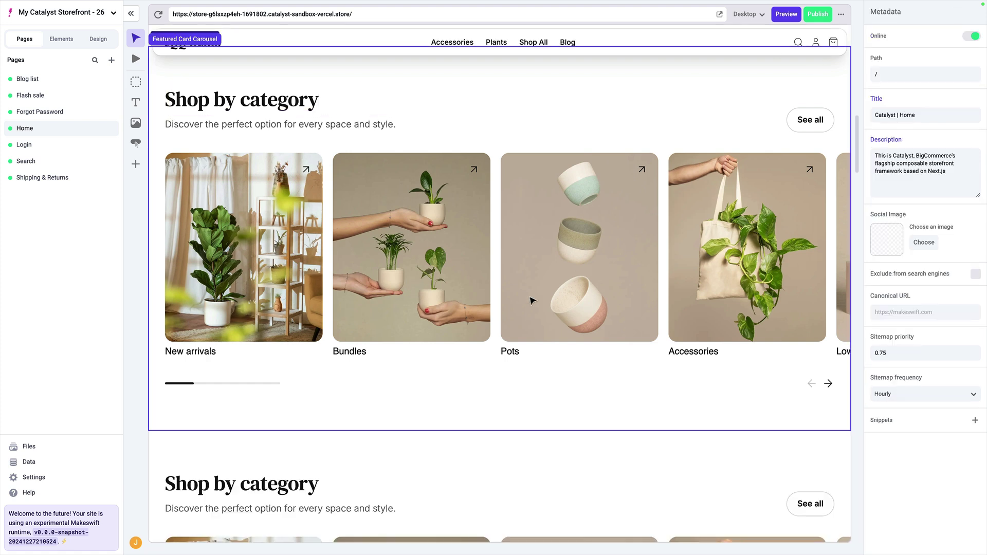
Step: Detach the lower Featured Card Carousel instance from its component and select its heading and description text individually
scroll(278, 478, down, 1)
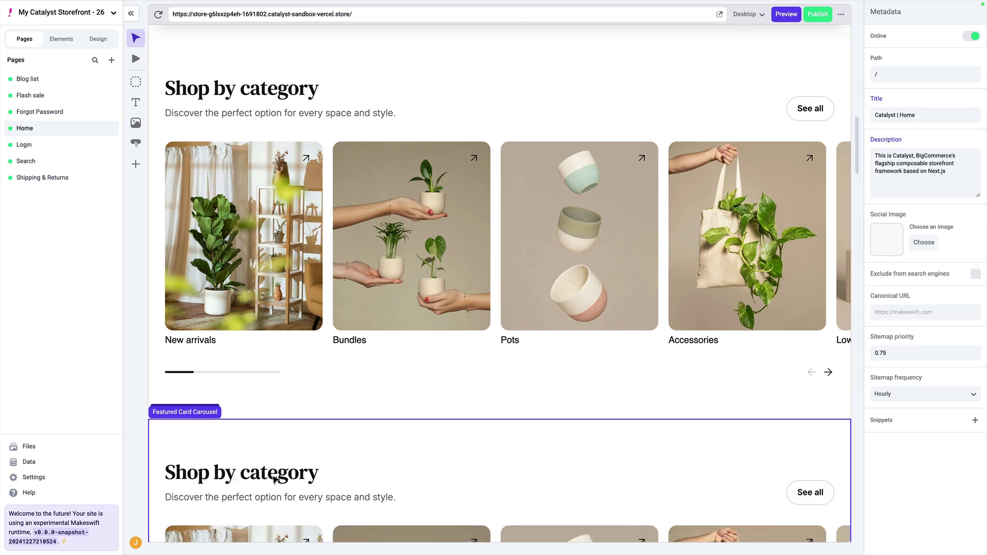
click(359, 482)
scroll(514, 471, down, 2)
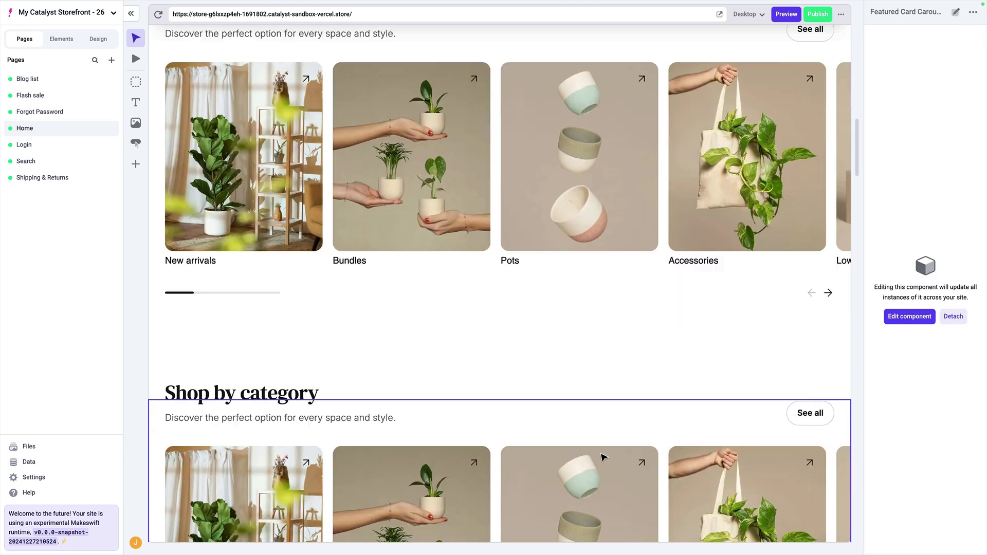
click(959, 317)
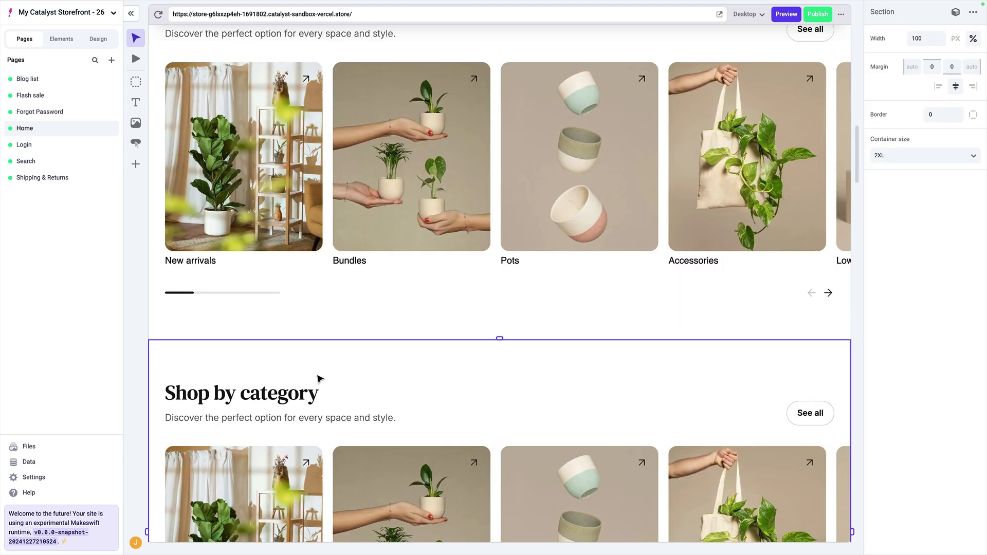
click(299, 395)
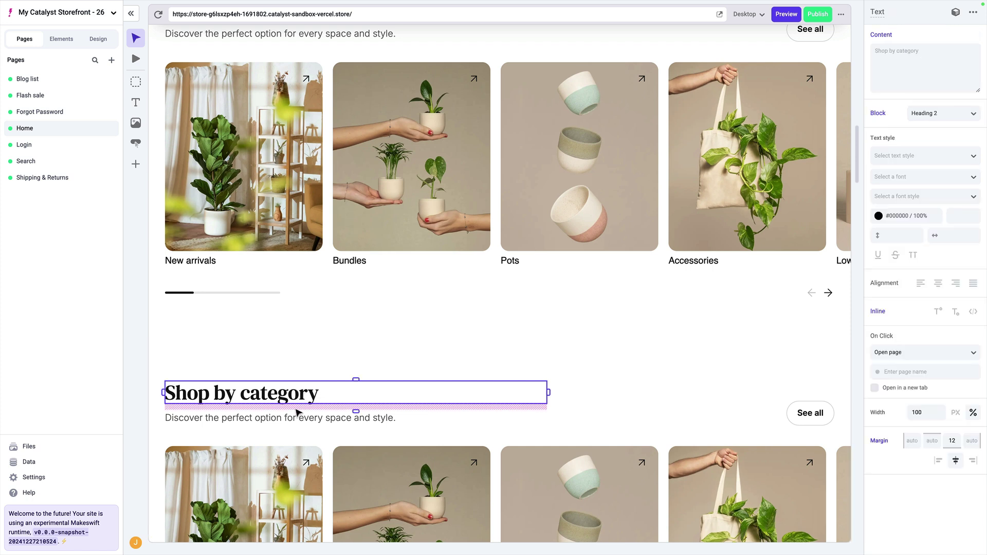
click(297, 419)
scroll(290, 466, down, 1)
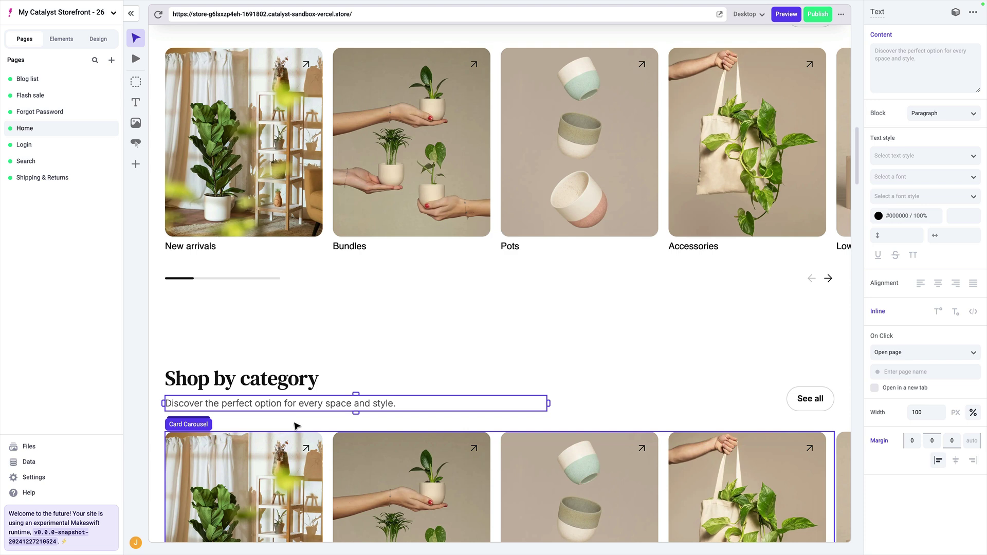
Step: Compare the original "Shop by category" section with the Featured Card Carousel instance below it, and check the available components
scroll(297, 351, up, 2)
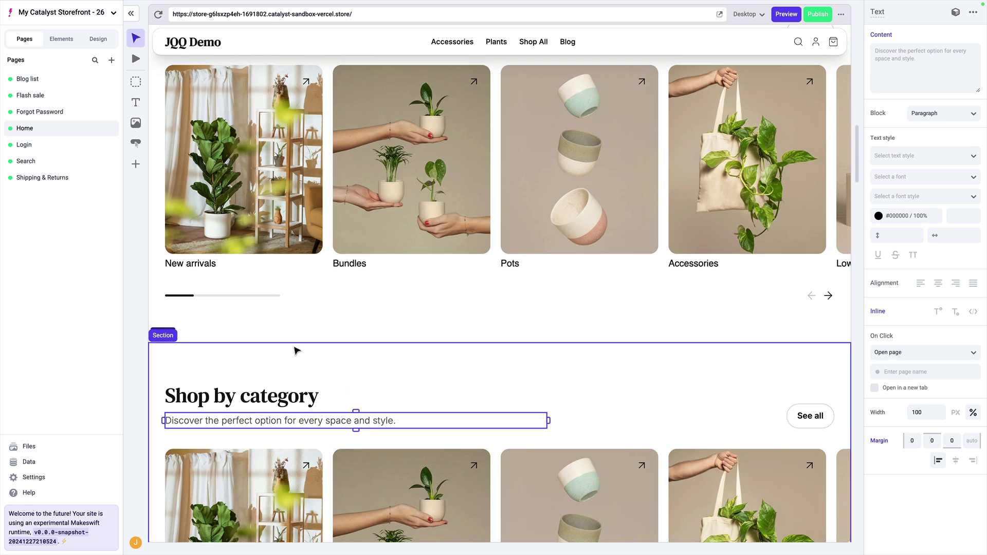
click(295, 214)
scroll(294, 213, down, 5)
scroll(293, 213, up, 3)
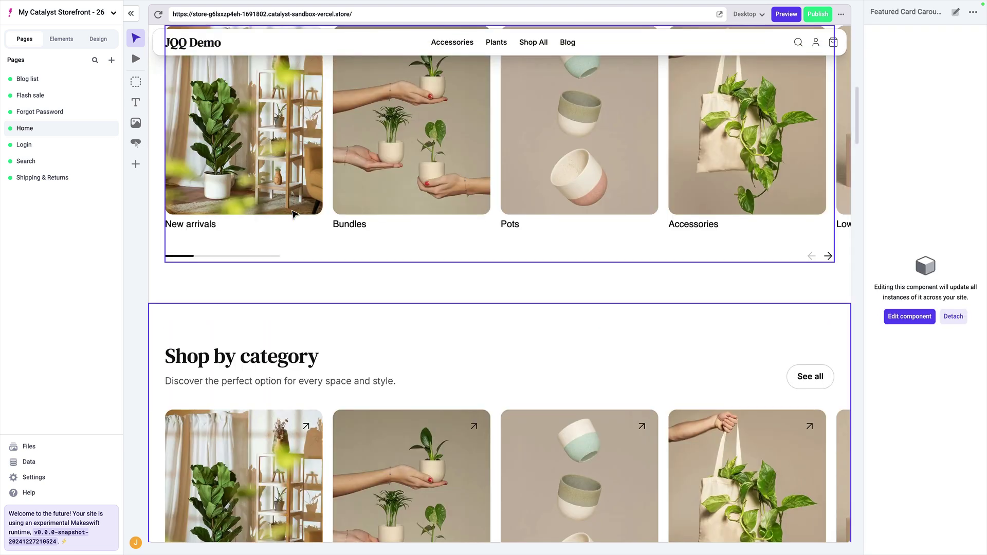
scroll(293, 216, up, 1)
key(Delete)
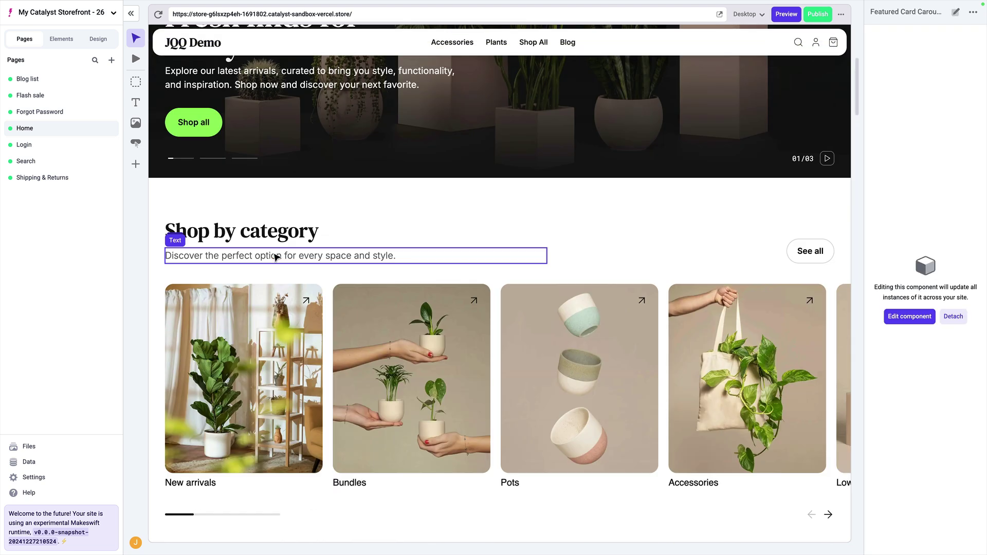
click(273, 200)
scroll(273, 199, down, 3)
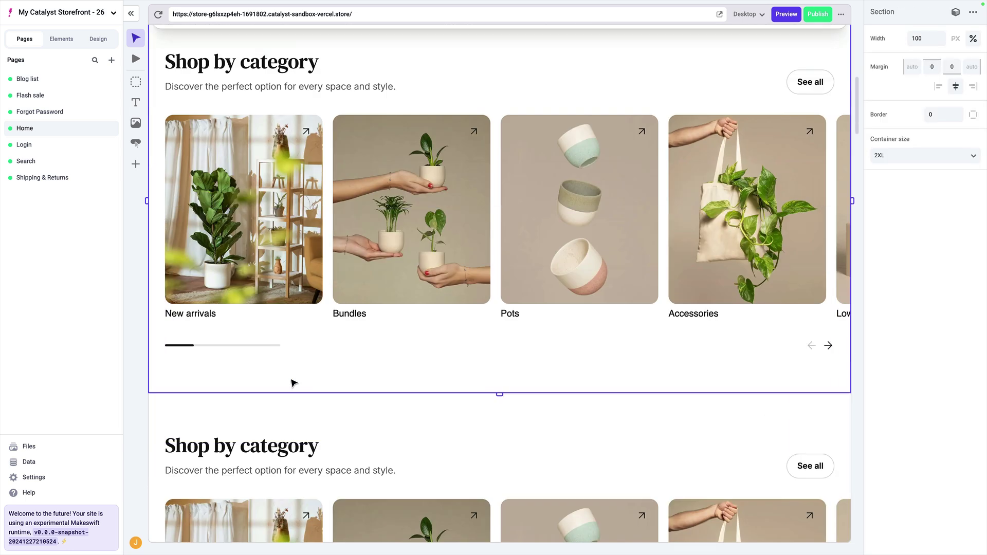
click(306, 392)
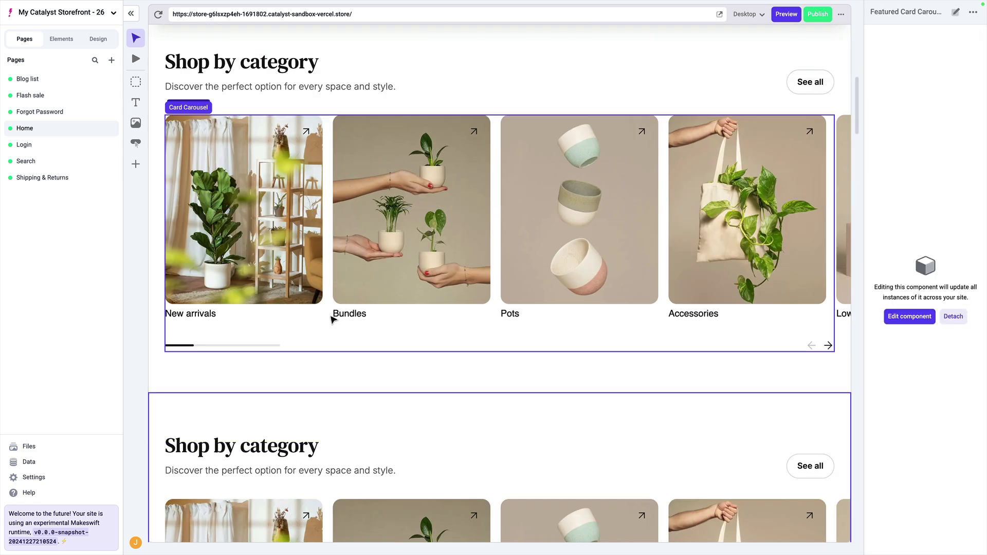
scroll(331, 309, up, 1)
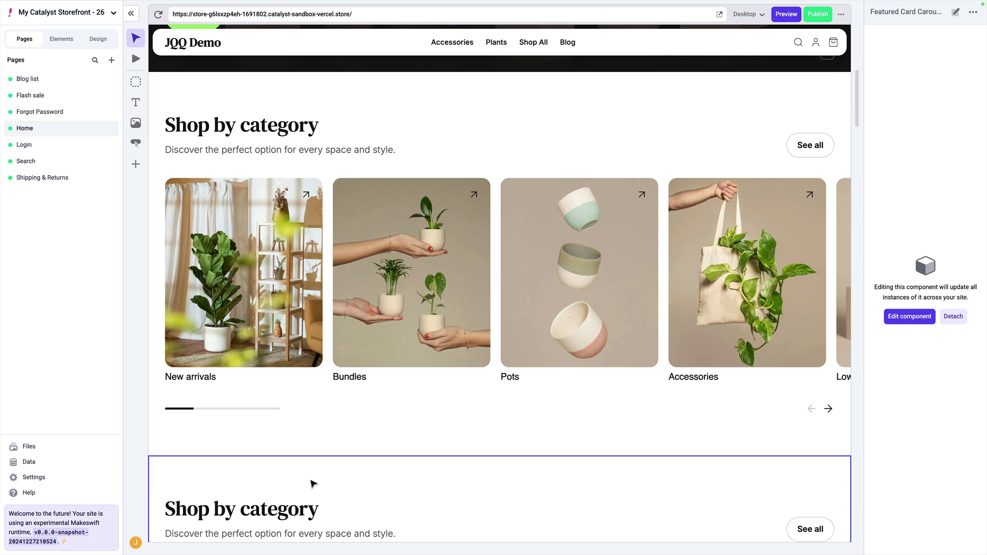
click(137, 165)
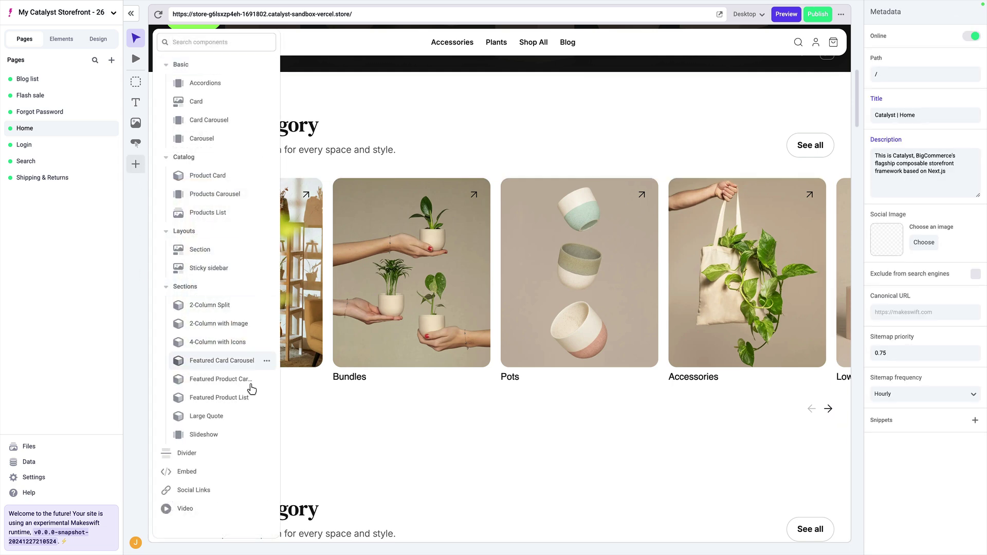
click(385, 468)
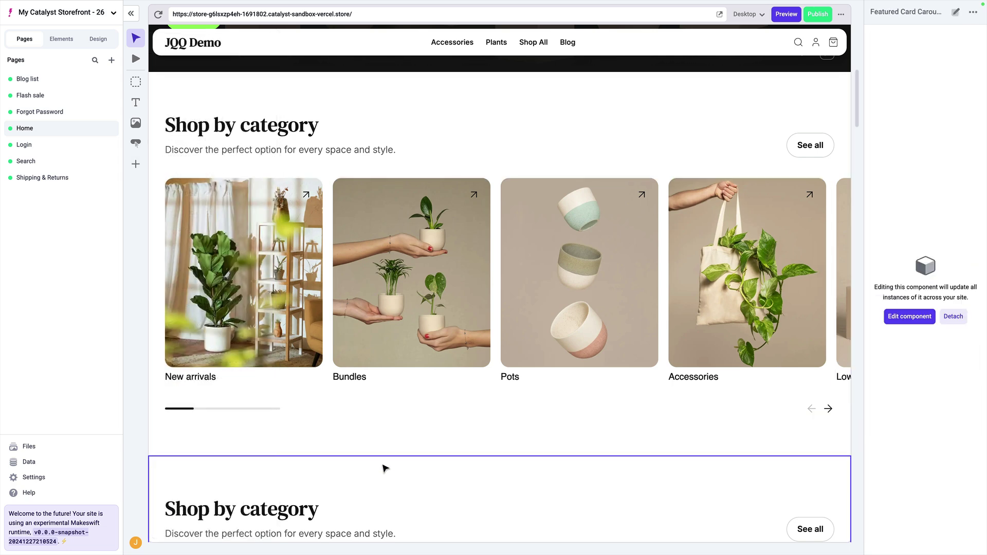
Step: Delete the Featured Card Carousel instance and its detached copy, leaving only the original "Shop by category" section
scroll(386, 468, down, 2)
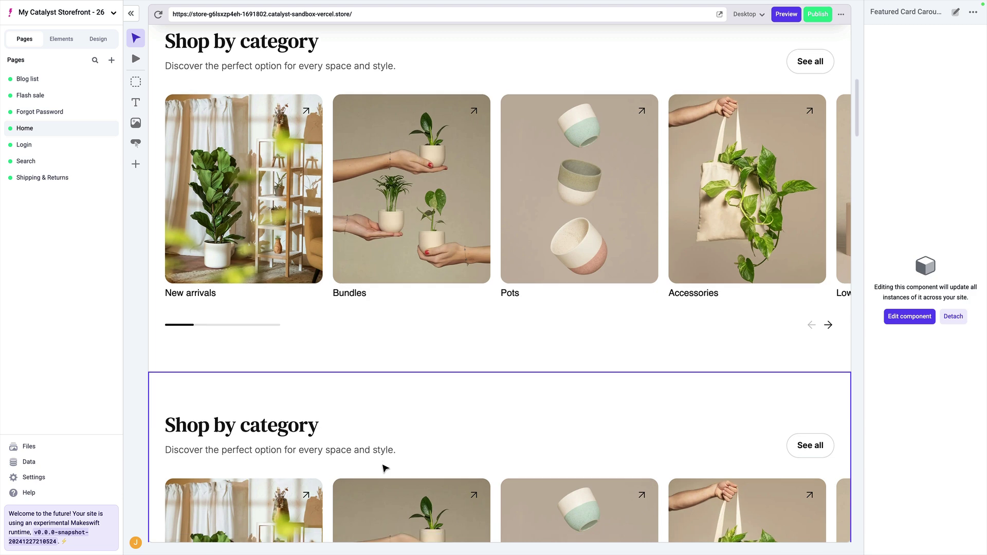
key(Escape)
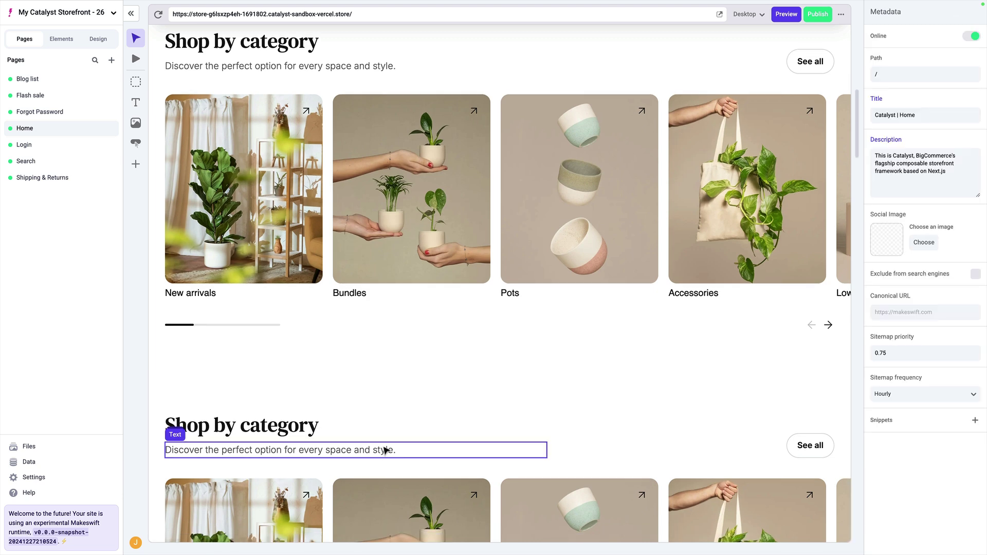
key(ctrl+z)
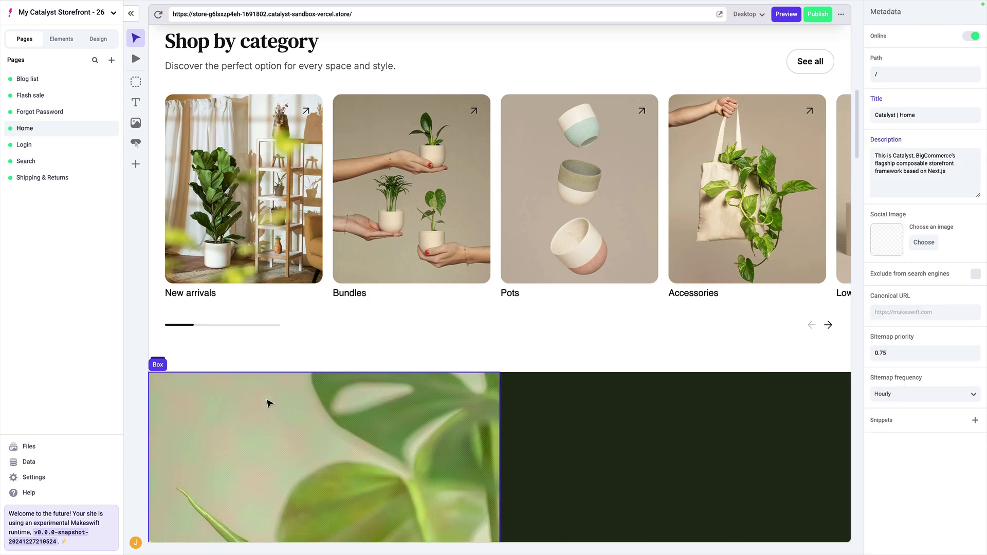
Step: Inspect the category section, the "Our best sellers" sticky sidebar and its Products List, and review the available catalog components
click(269, 354)
scroll(328, 407, down, 2)
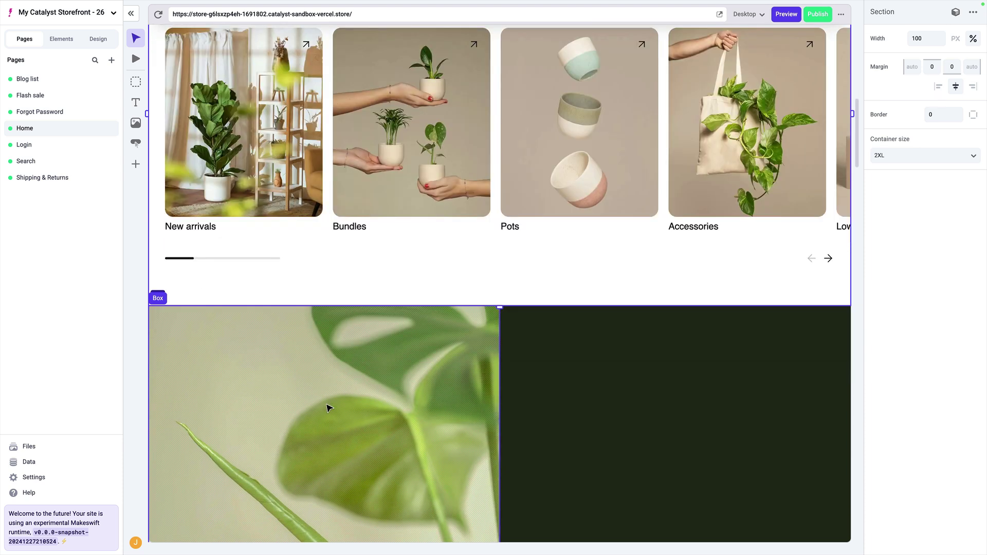
scroll(328, 408, down, 8)
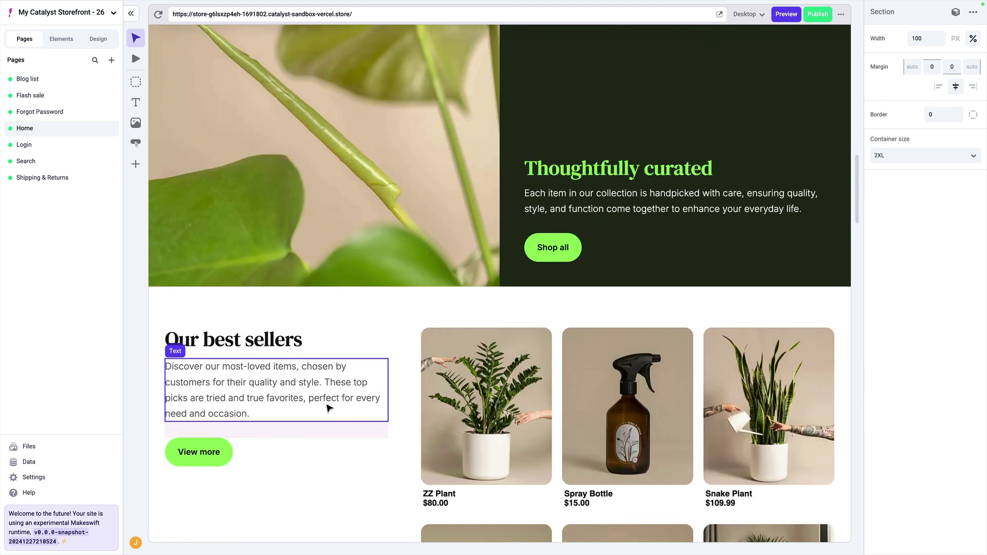
scroll(328, 408, down, 3)
click(374, 389)
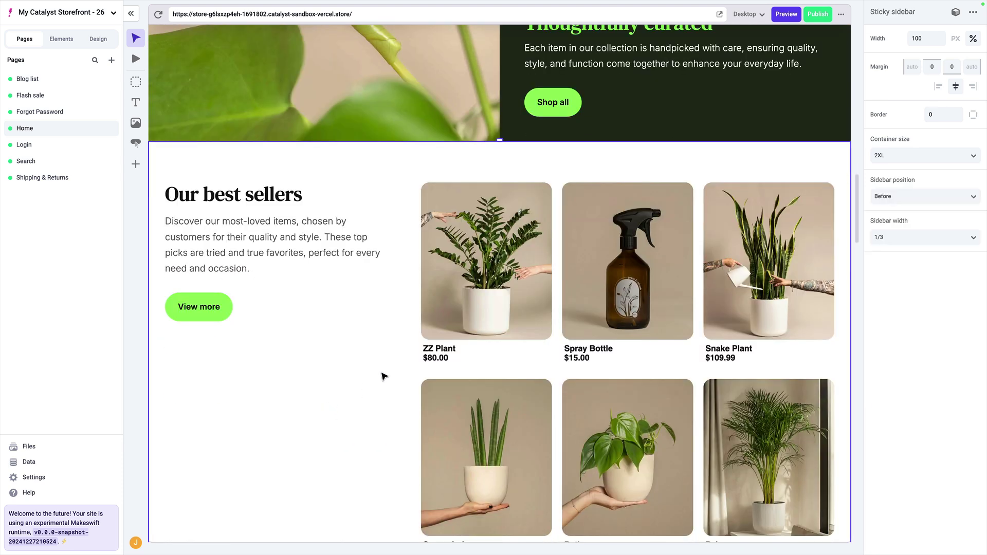
click(498, 337)
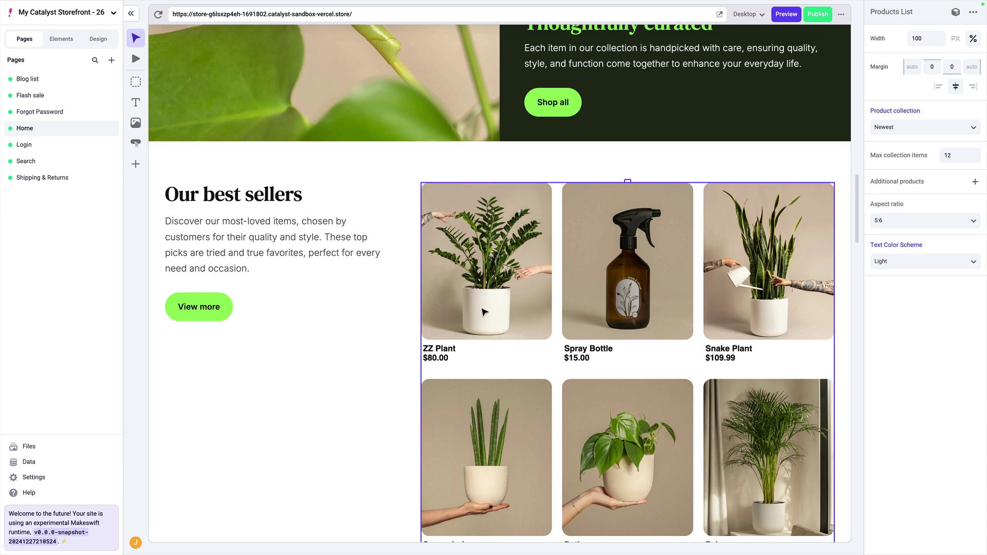
click(133, 165)
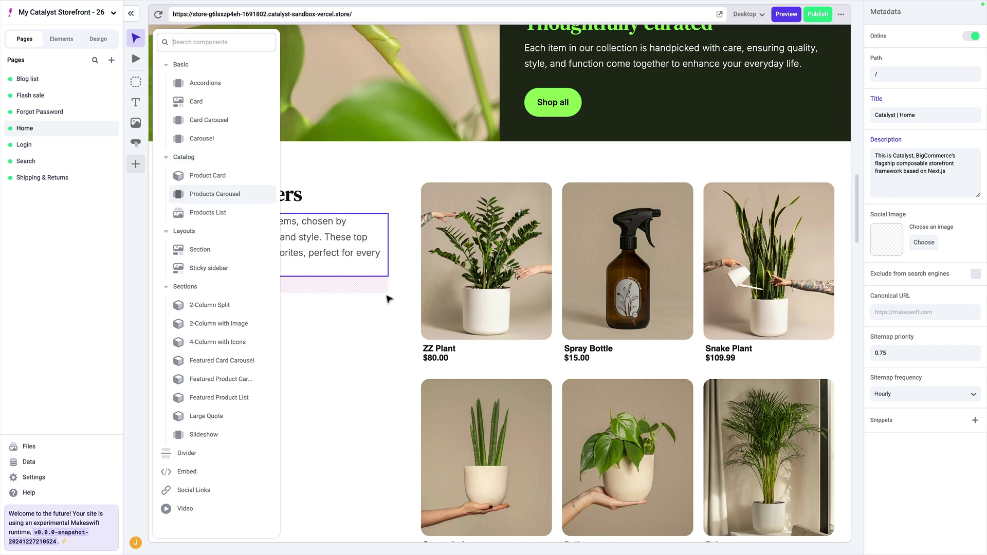
Step: Set the product collection of the Products List beside "Our best sellers" to Featured
click(452, 309)
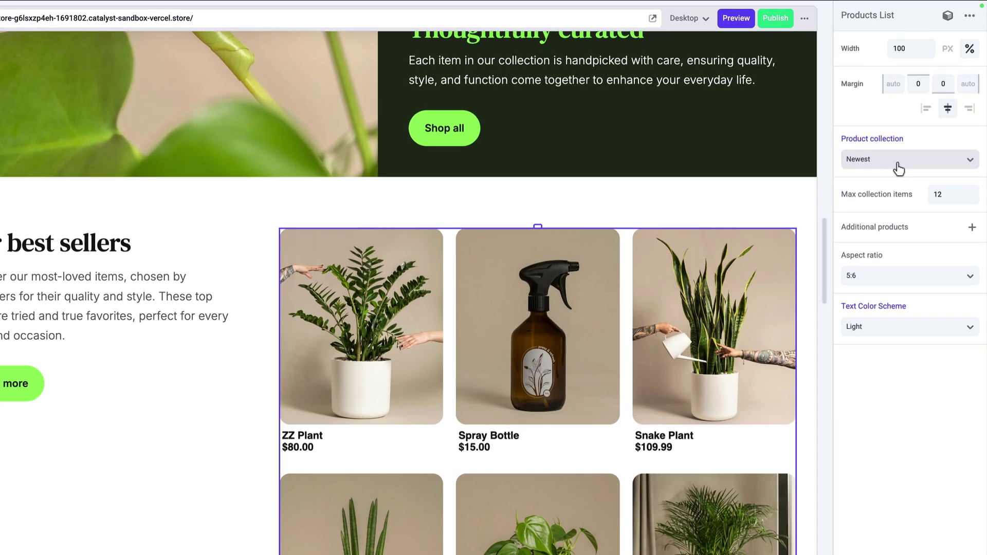
click(899, 168)
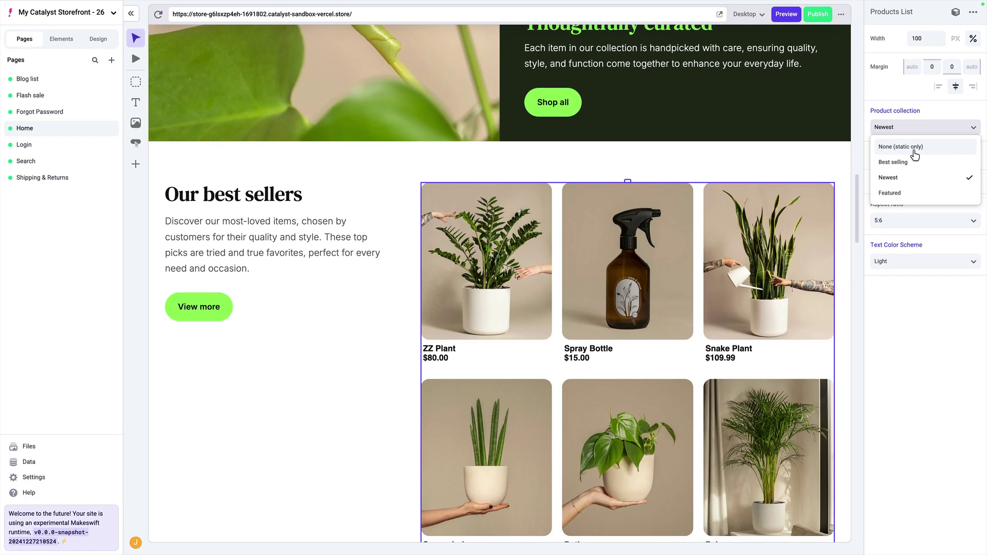
click(897, 357)
click(905, 127)
click(906, 201)
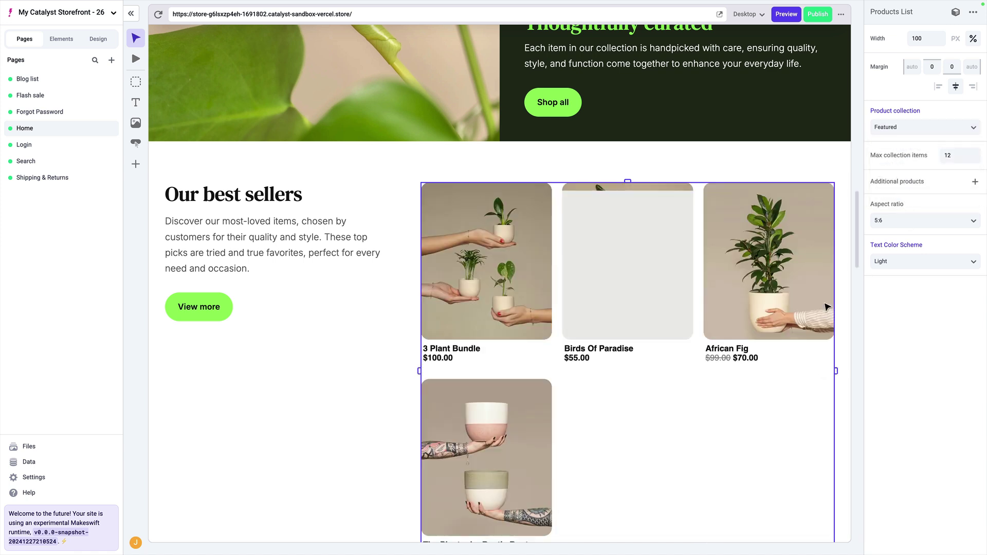
scroll(760, 397, down, 1)
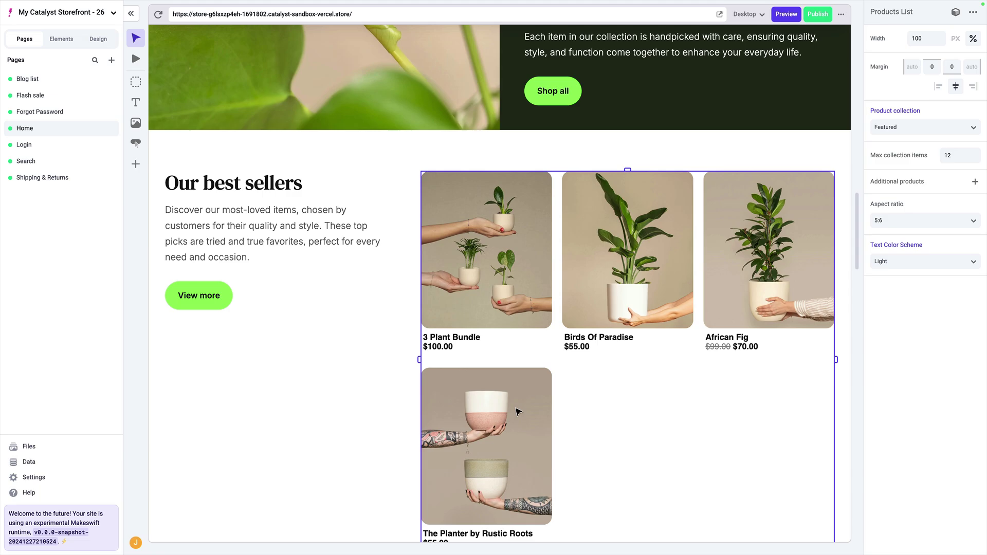
Step: Switch to the BigCommerce control panel, open the product catalog and mark ZZ Plant as Featured
key(ctrl+w)
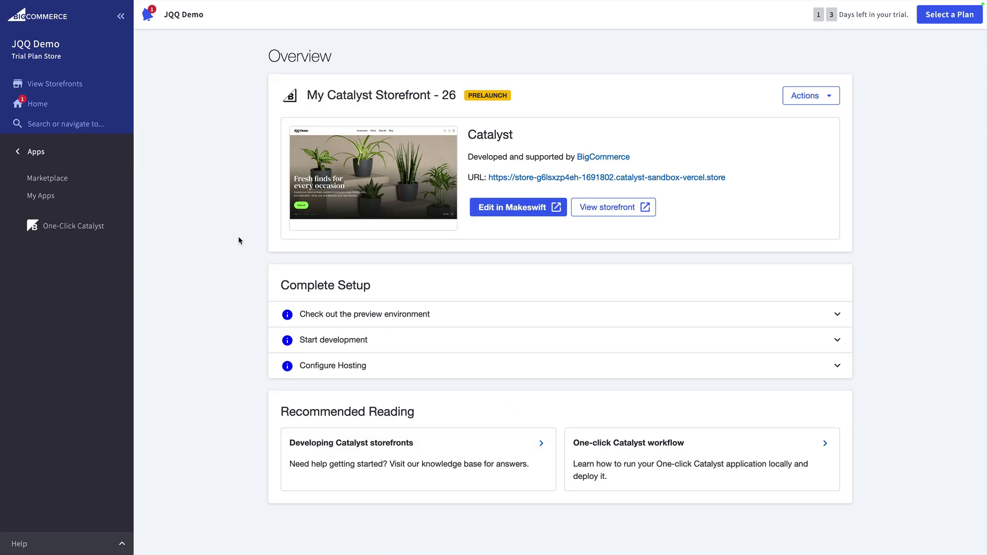
click(70, 152)
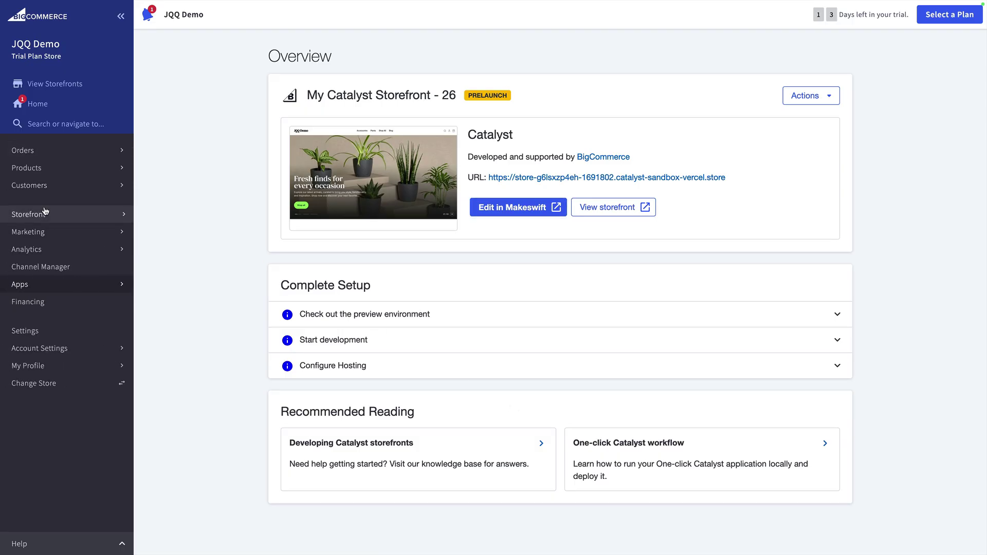
click(45, 170)
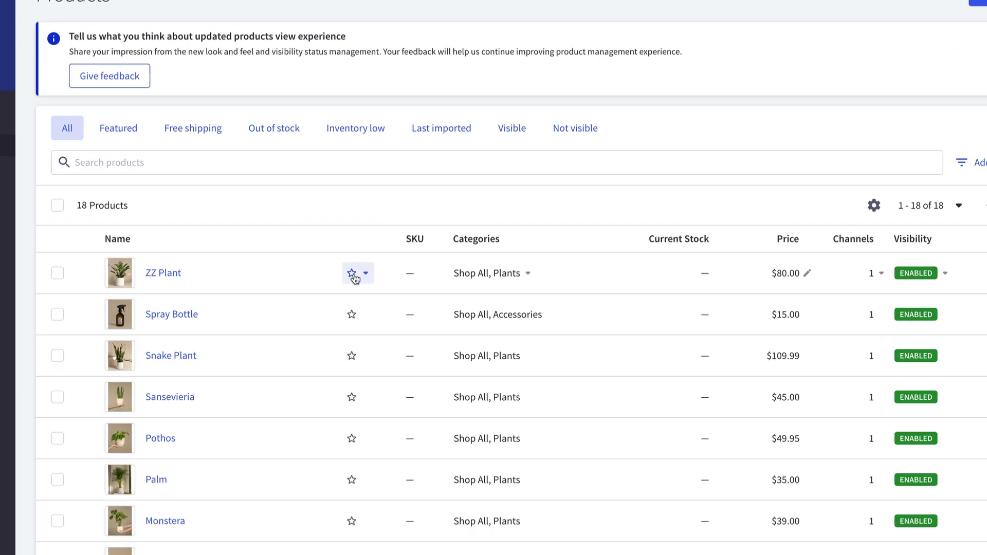
click(406, 281)
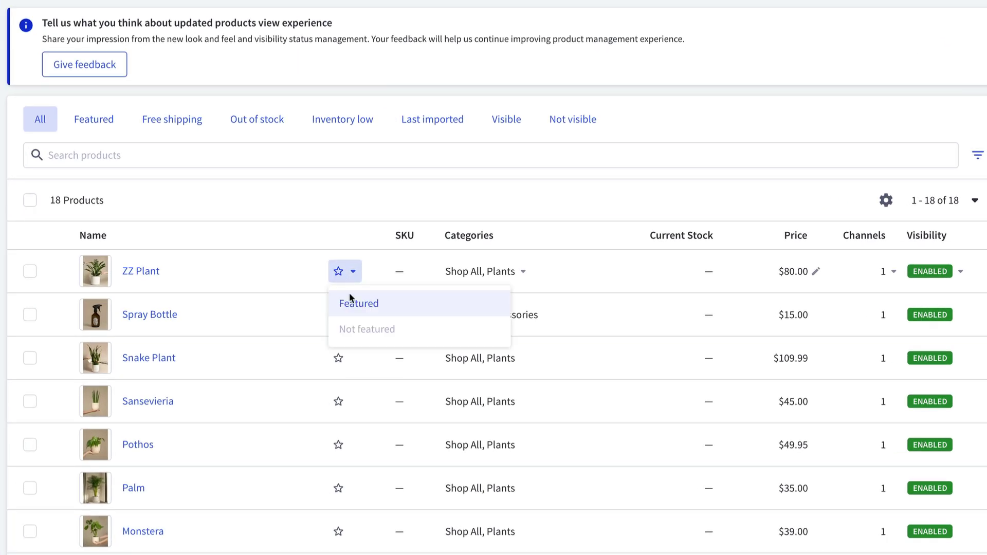
click(412, 304)
click(359, 315)
click(349, 346)
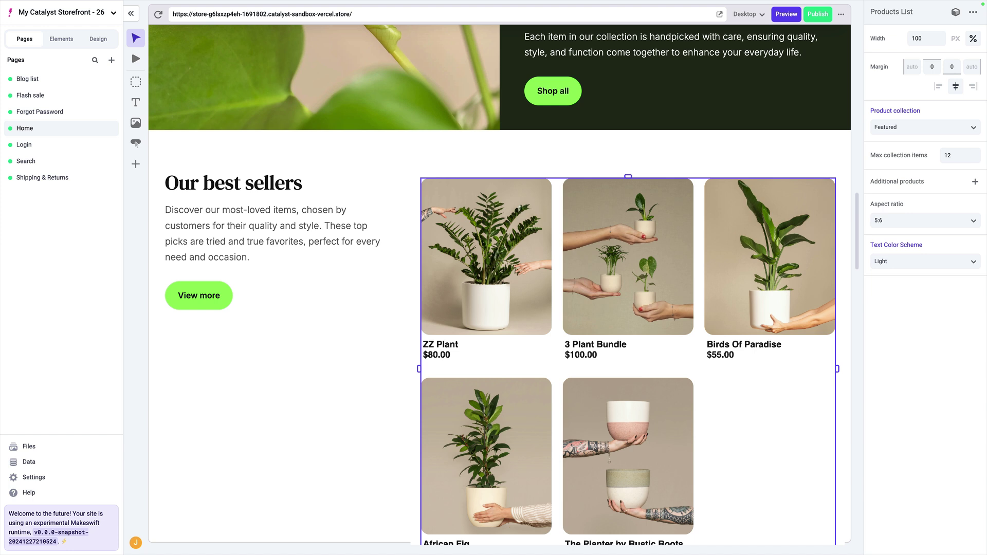
Step: Back in Makeswift, reopen the product collection options of the Products List and choose a collection
click(906, 129)
click(897, 184)
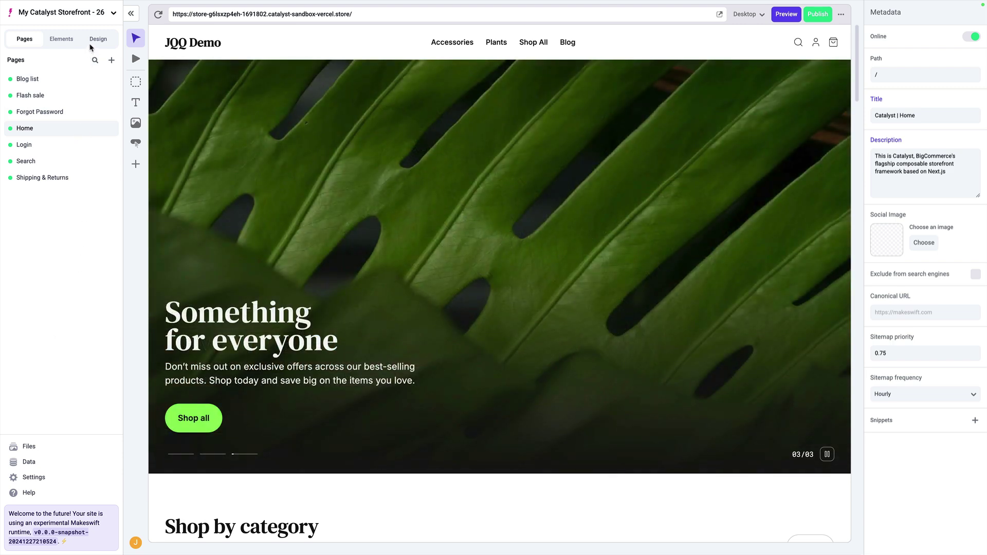
Step: Review the site's design colors and text styles, and open the Site Theme settings from the page's element tree
click(97, 39)
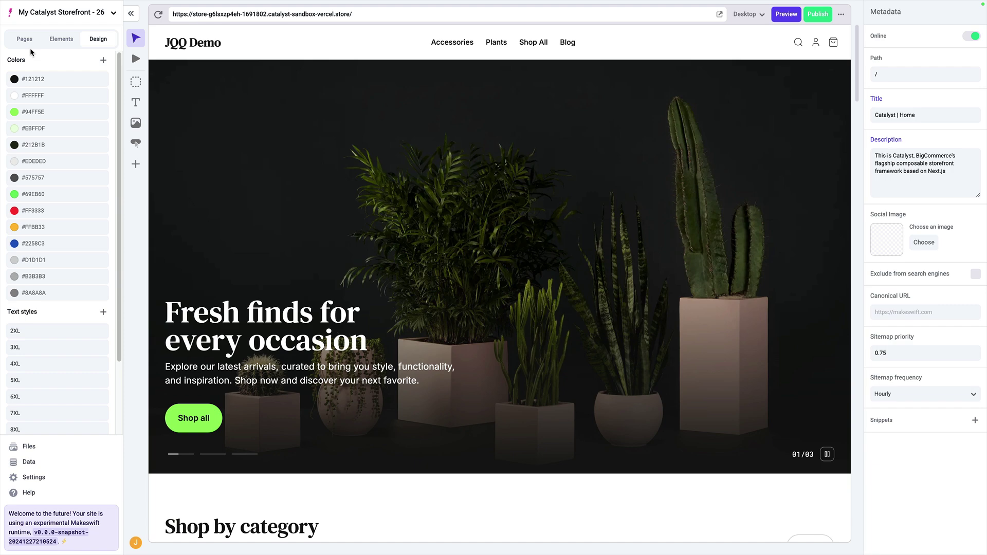
click(59, 40)
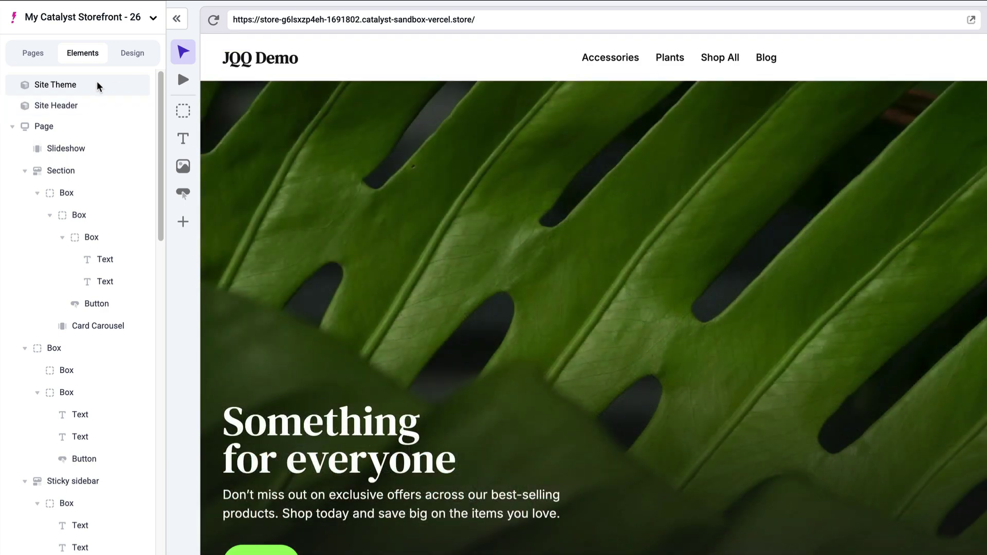
click(96, 82)
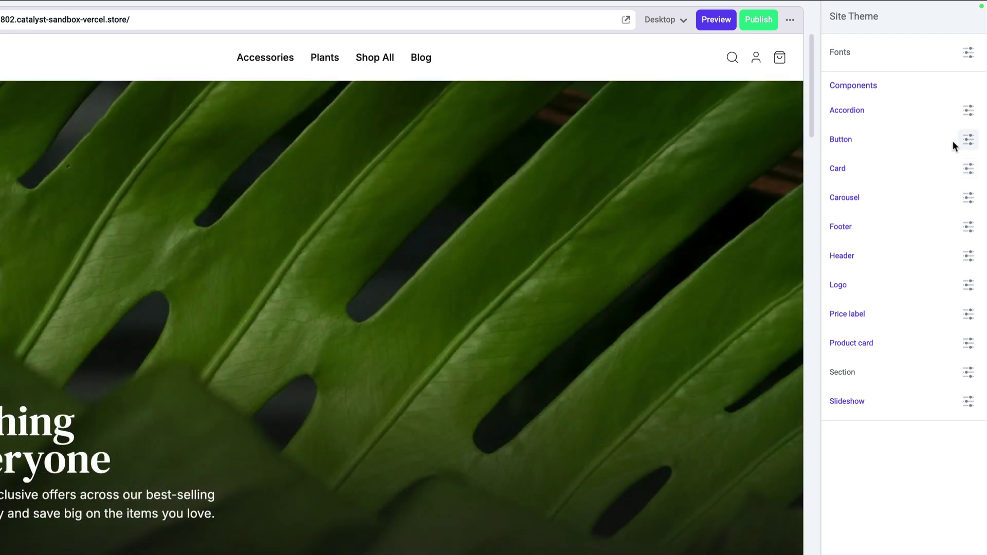
Step: Set the primary button's background and border colors in the Site Theme to #FF3333
click(969, 143)
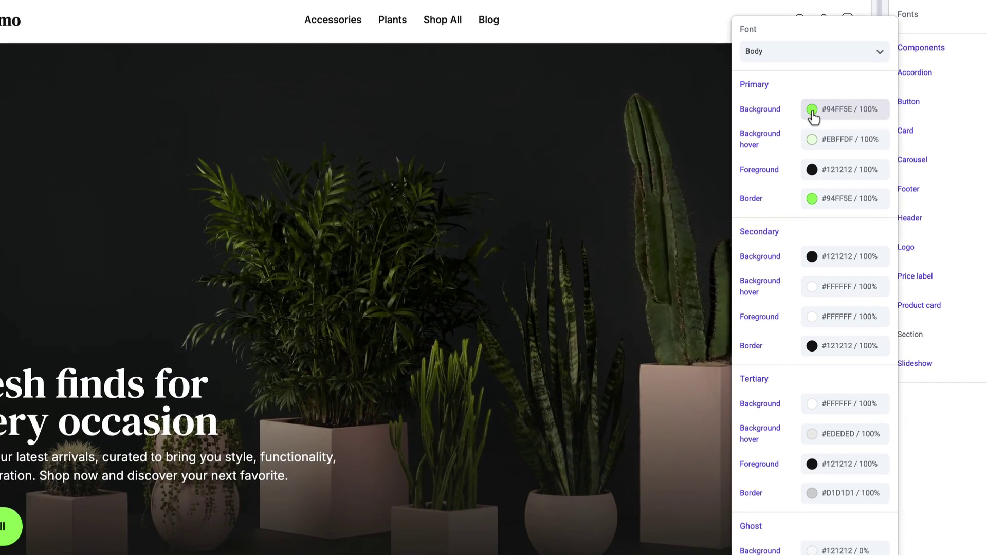
click(744, 148)
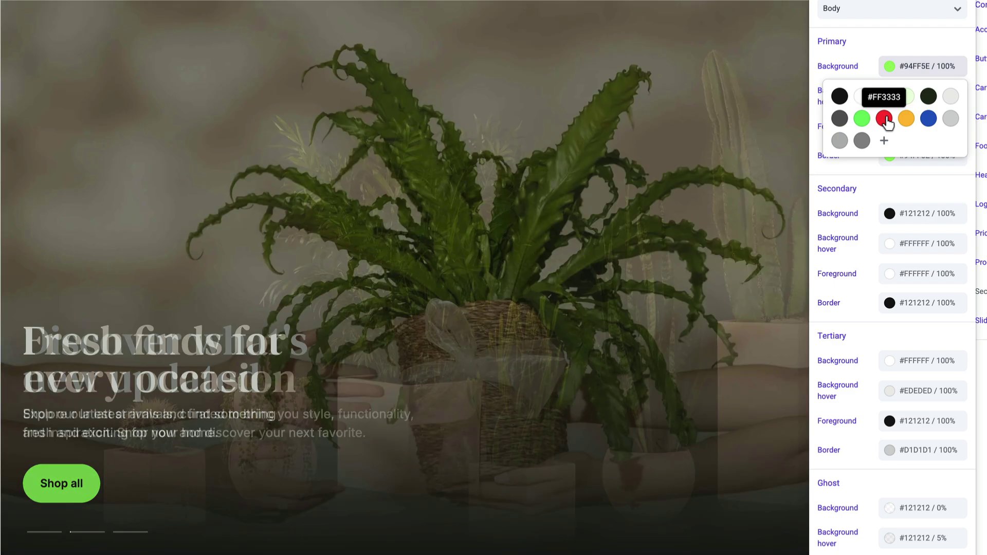
click(885, 119)
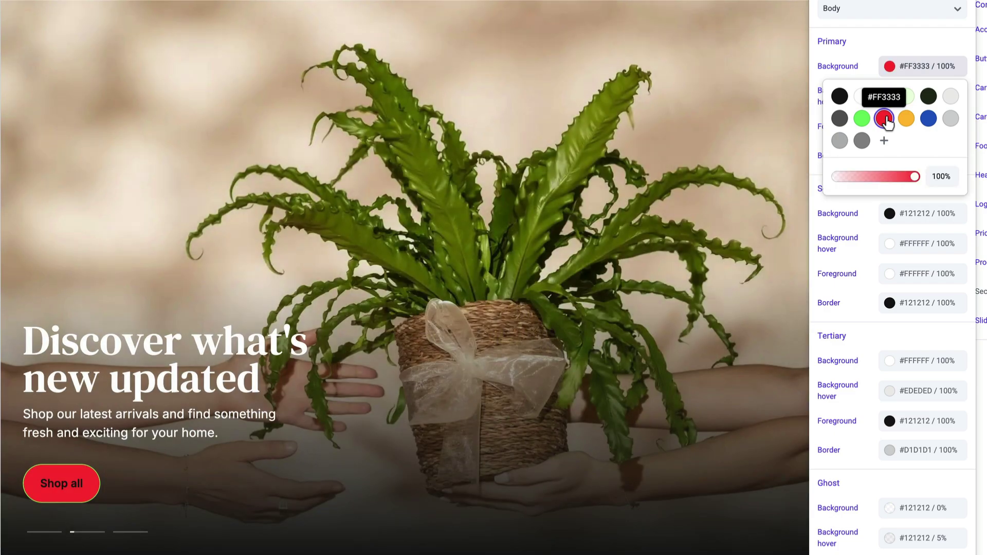
click(878, 41)
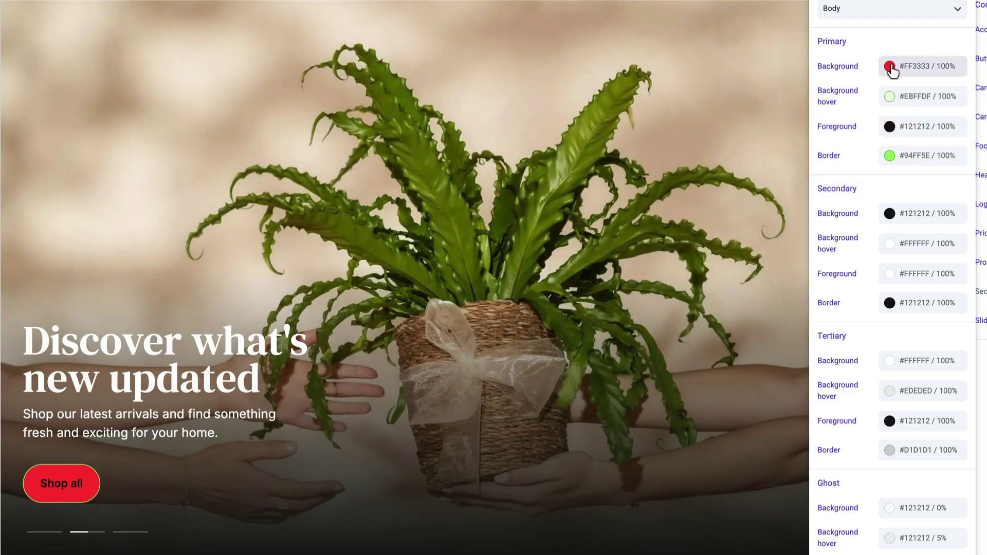
click(888, 156)
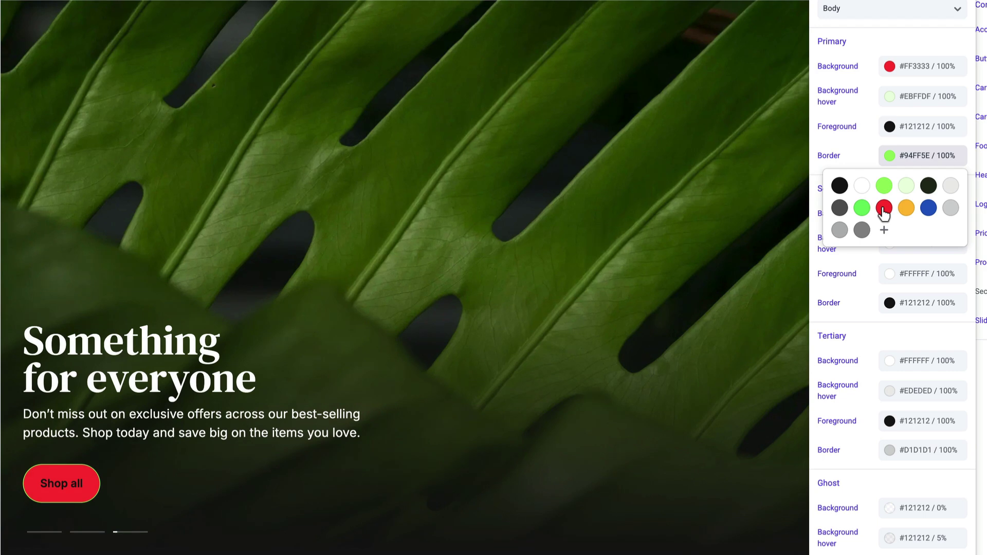
click(884, 209)
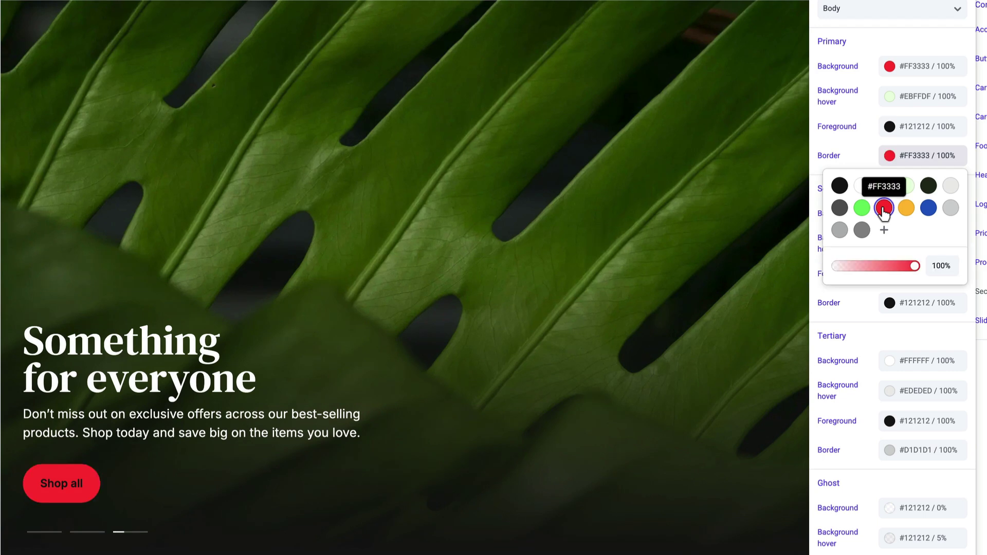
Step: Set the primary button's foreground color in the Site Theme to #FFFFFF
click(892, 128)
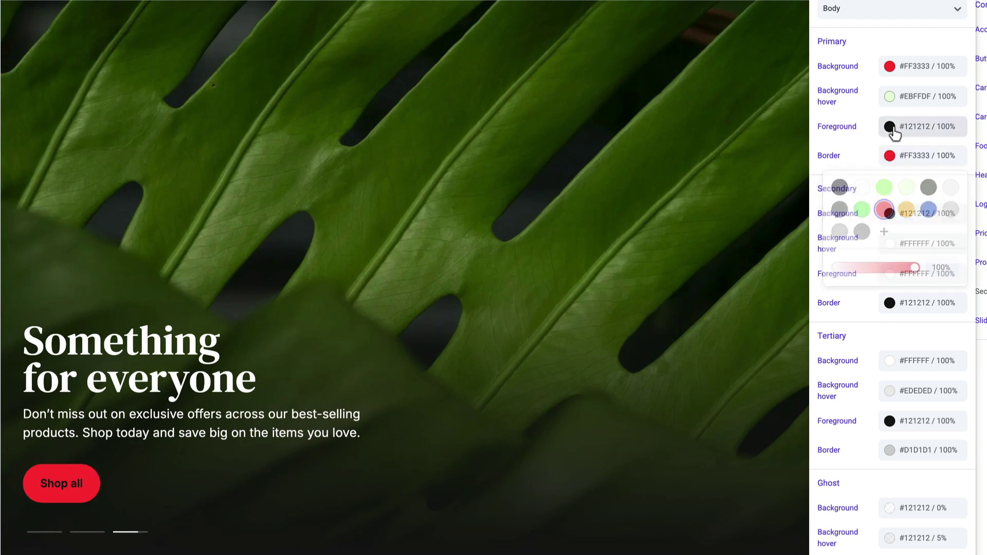
click(862, 156)
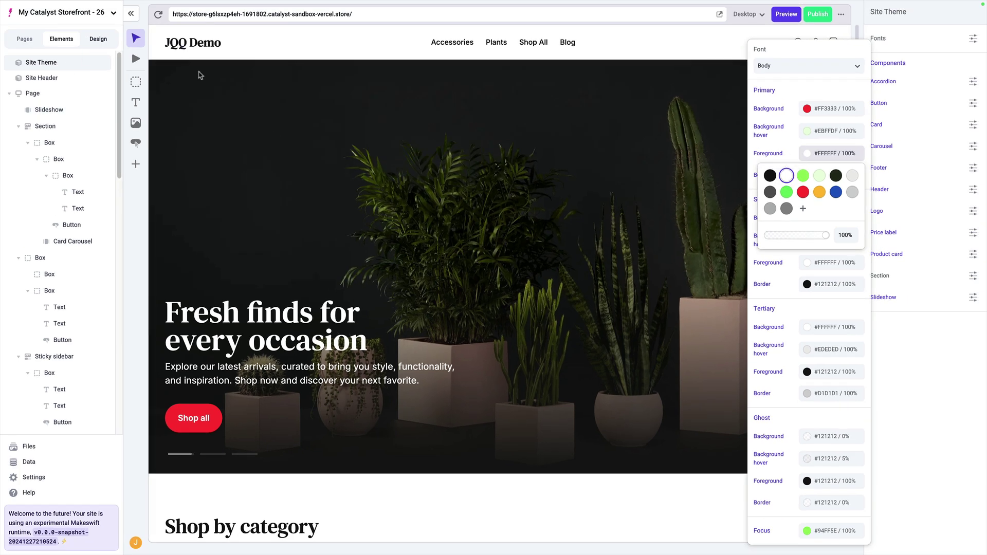
Step: Undo the primary button's foreground, border and background color changes and close the button settings
key(ctrl+z)
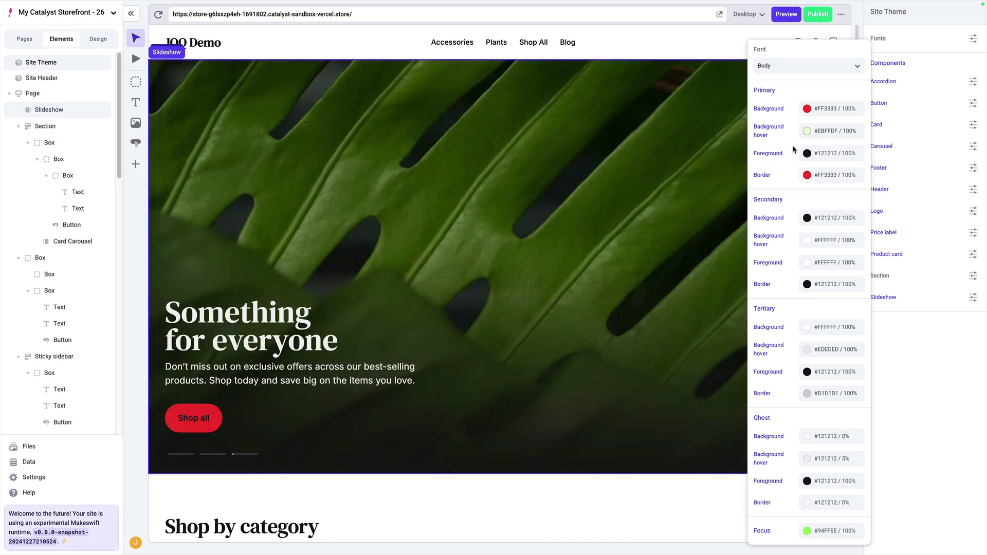
key(ctrl+z)
key(ctrl+z)
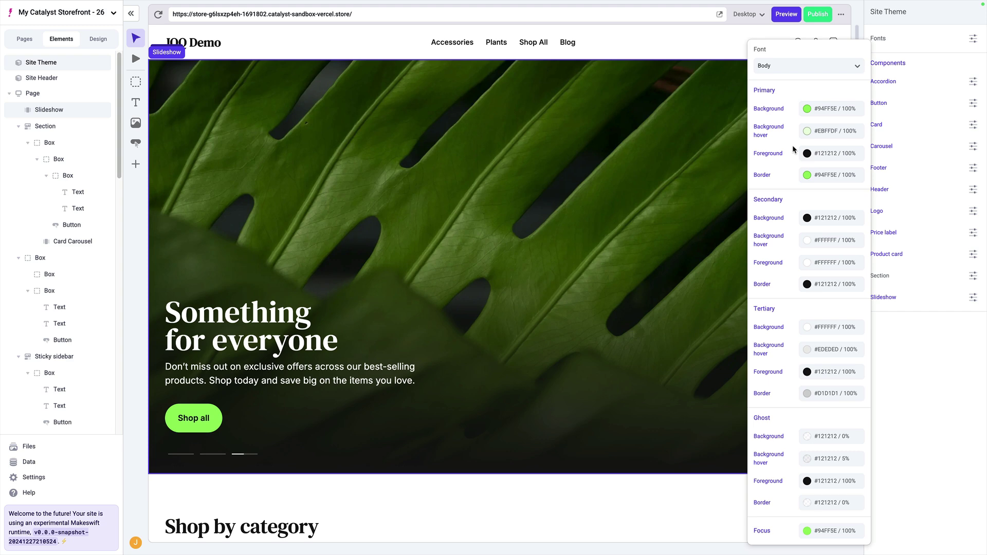
click(914, 150)
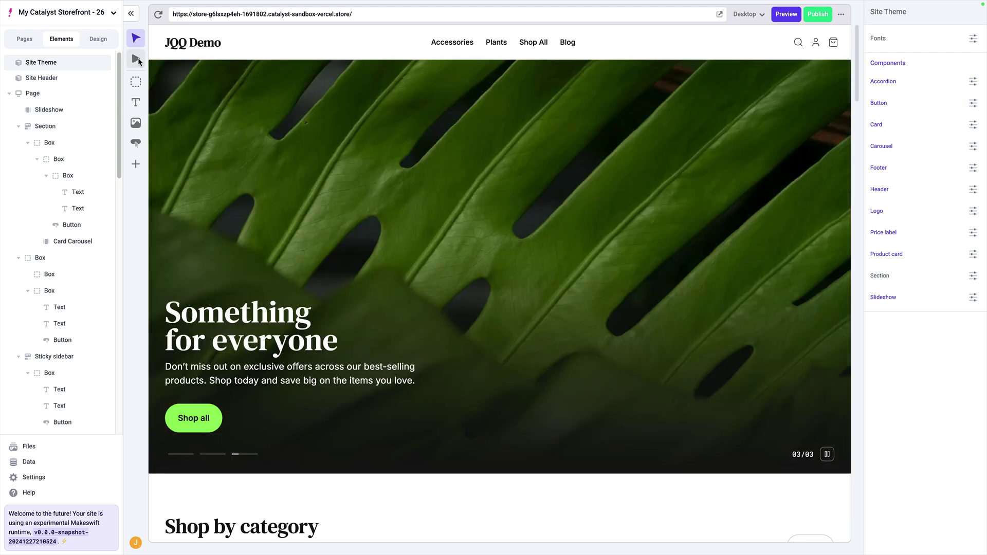
Step: Open the Blog list page and inspect the settings of its site header and site footer
click(102, 43)
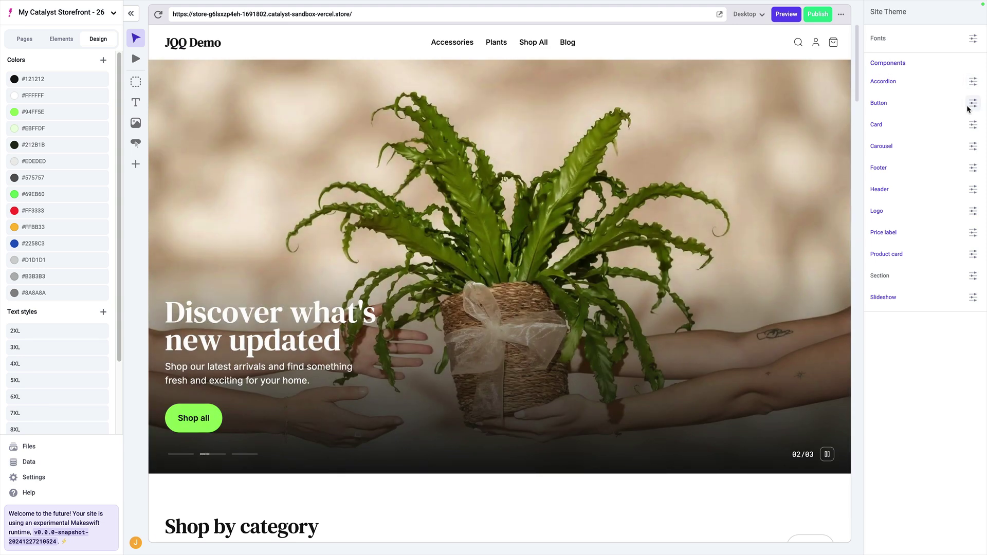
click(62, 39)
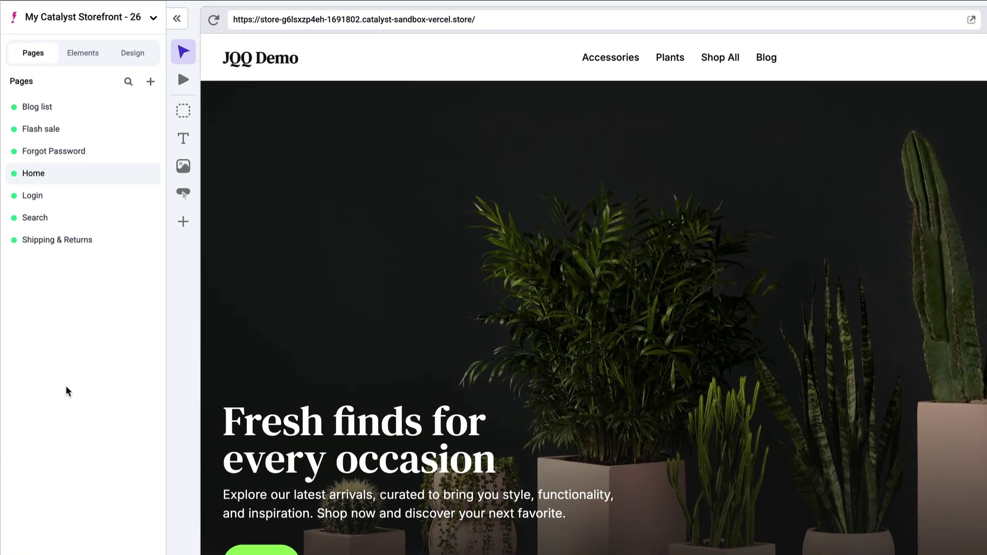
click(79, 108)
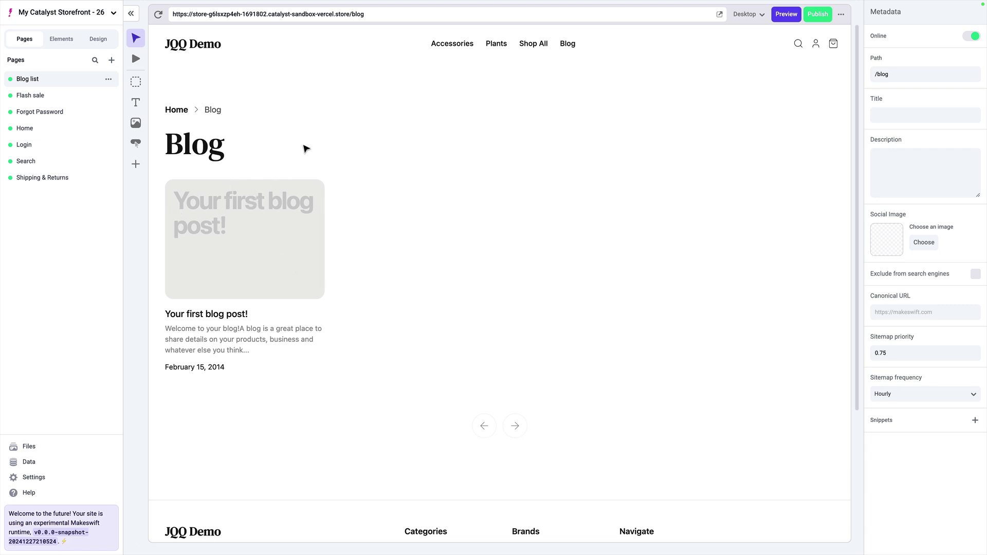
click(278, 47)
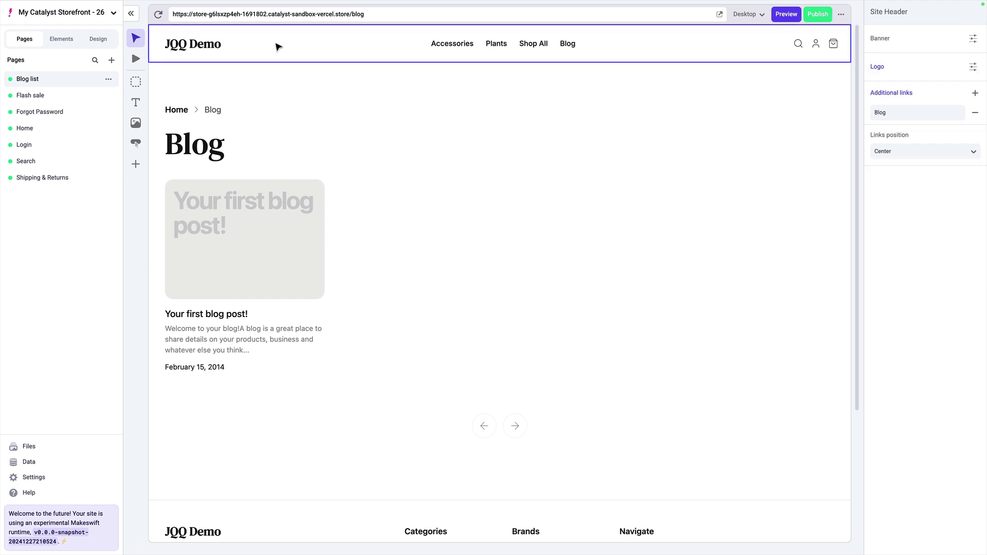
click(267, 517)
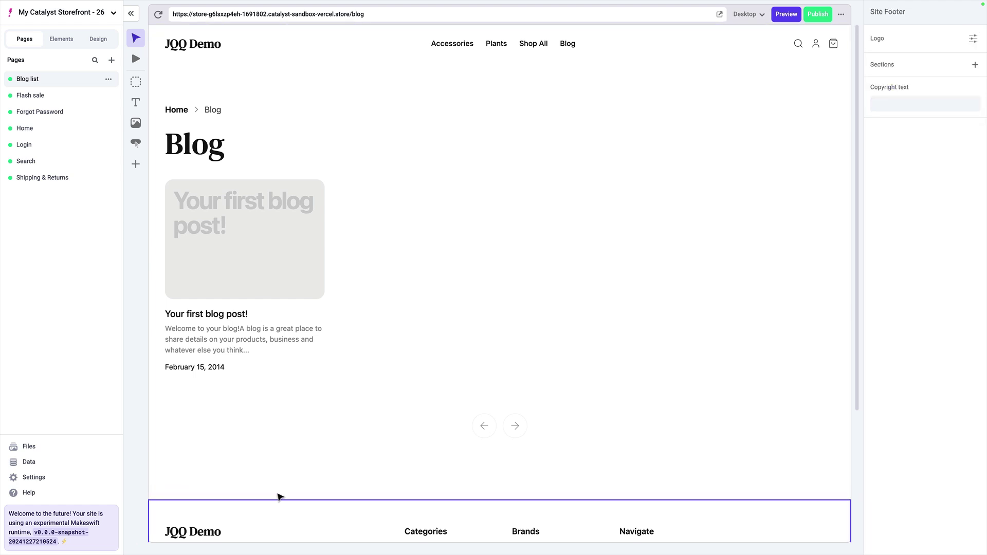
click(312, 54)
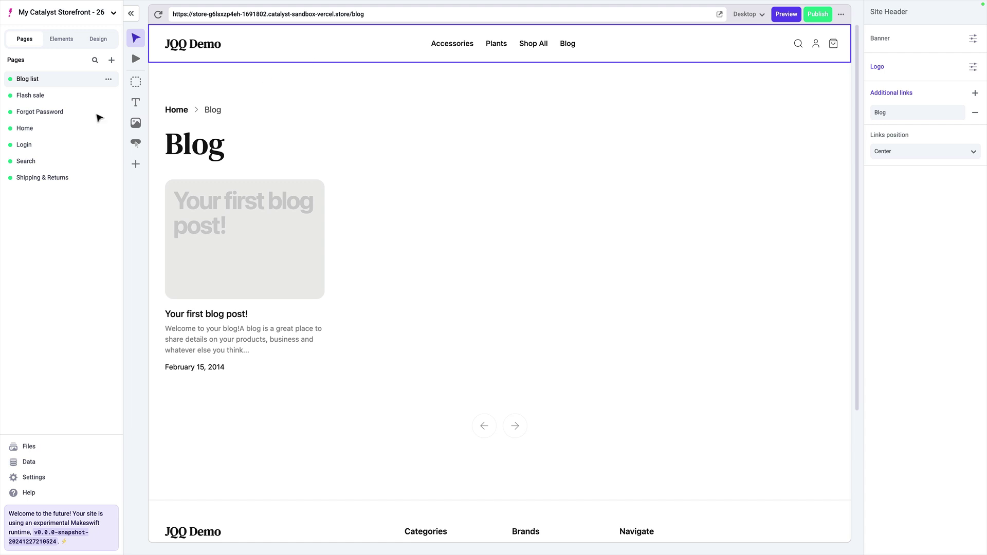
Step: Return to the Home page and inspect its site header and site footer settings
click(64, 131)
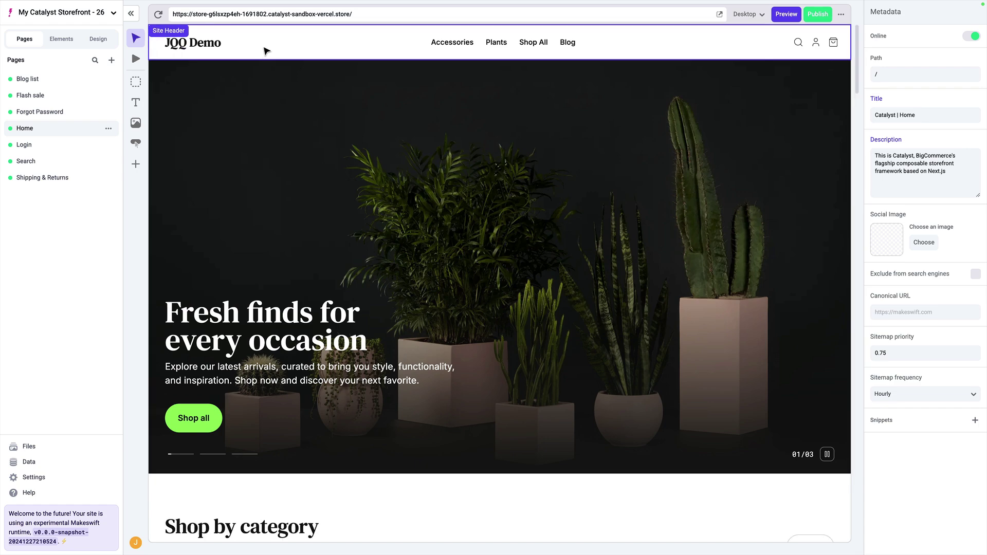
click(265, 49)
scroll(294, 291, down, 15)
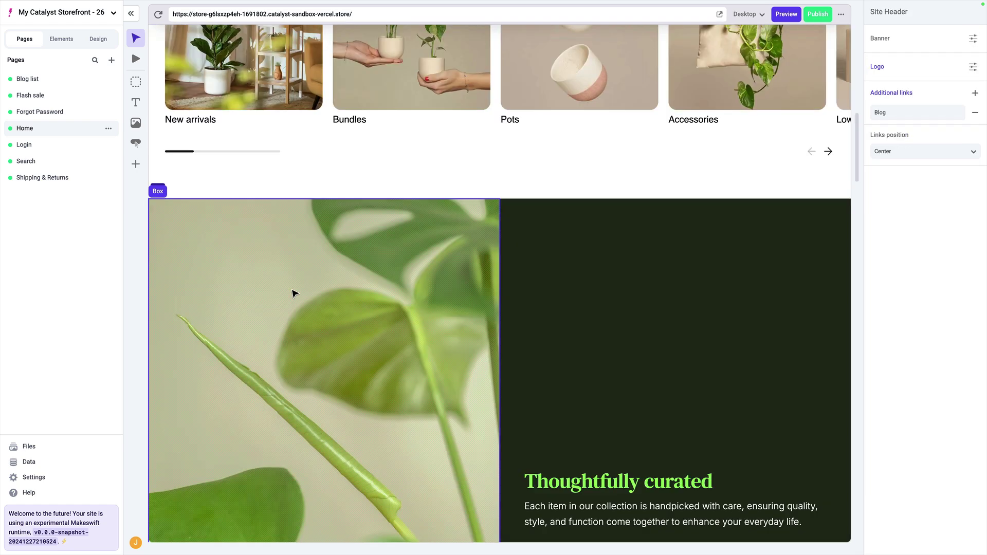
scroll(292, 308, up, 8)
scroll(293, 442, down, 10)
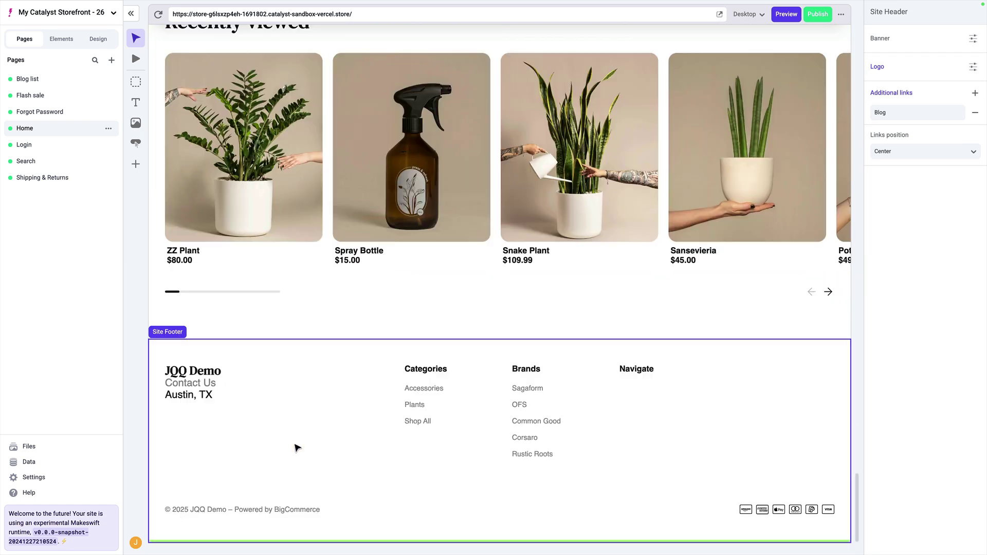
click(297, 448)
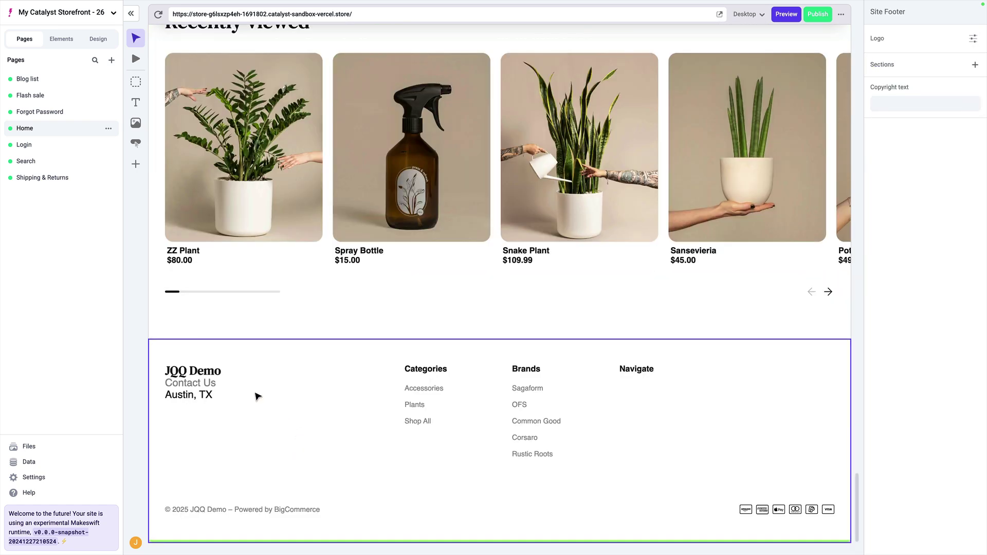
Step: Locate the Site Header and Site Footer in the Home page's element tree and select each one
click(55, 43)
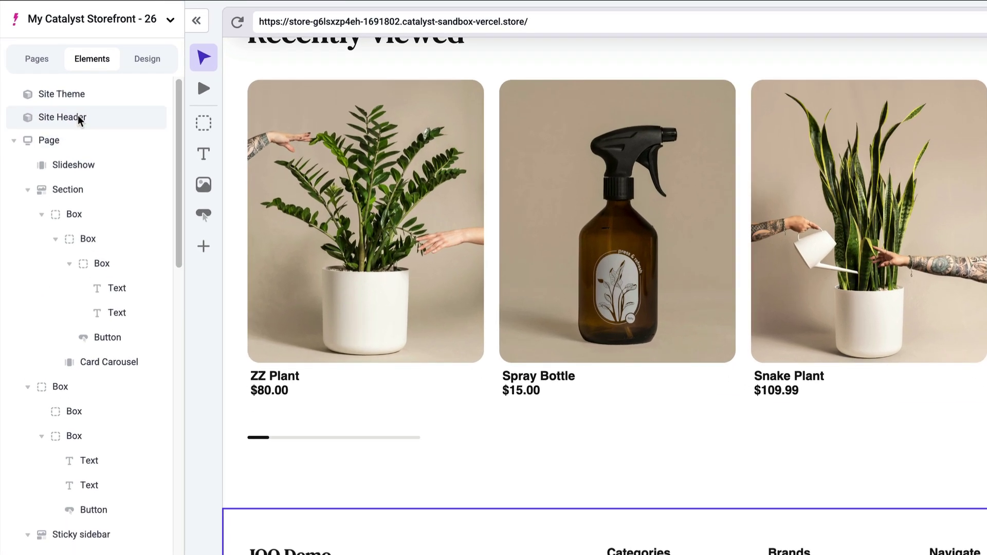
click(53, 78)
scroll(114, 288, down, 10)
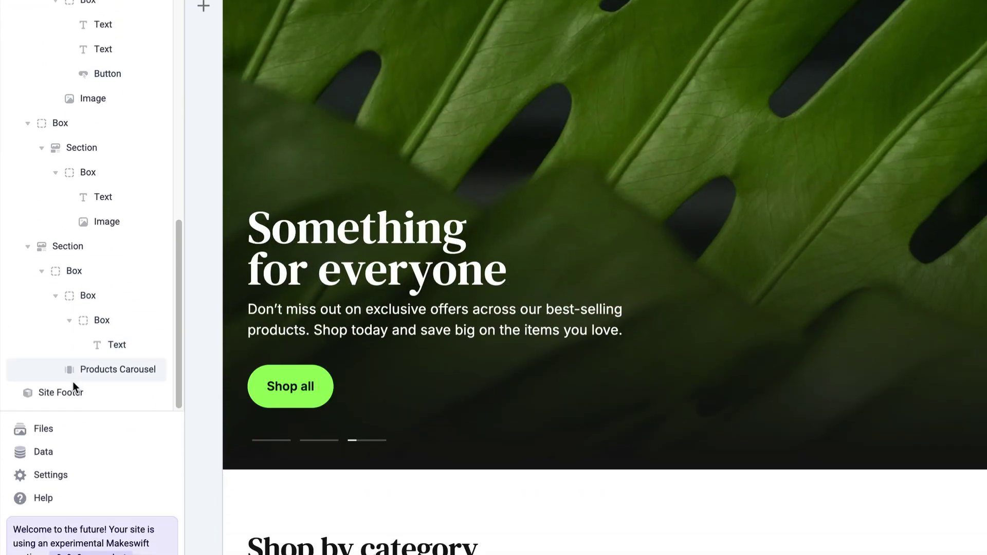
click(72, 356)
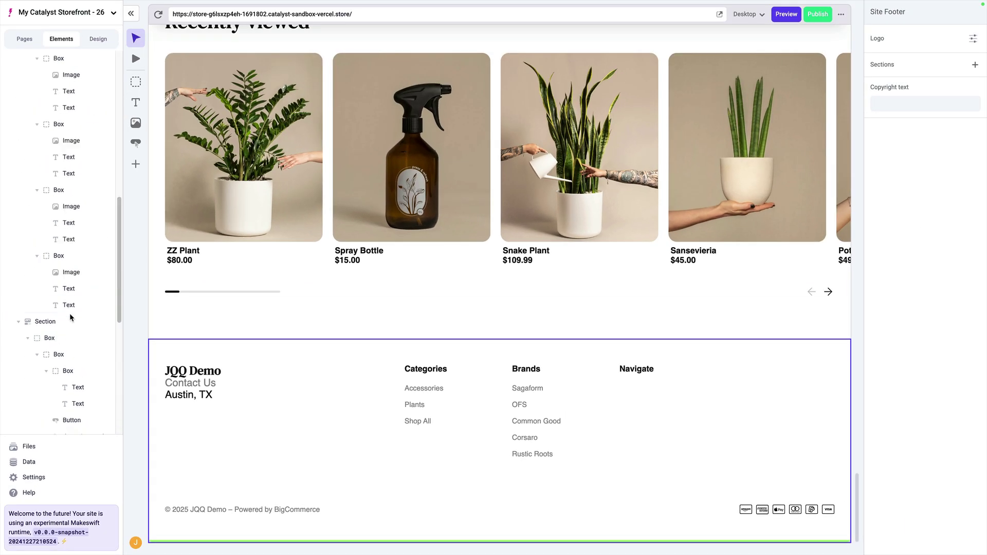
scroll(104, 191, up, 5)
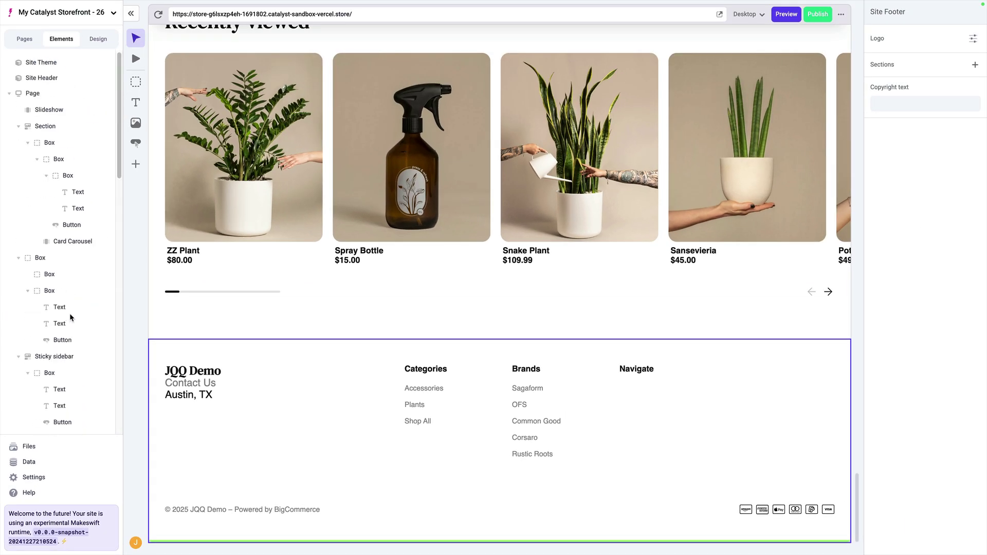
Step: Review the site's page list and navigate the storefront to the /zz-plant product page
click(23, 44)
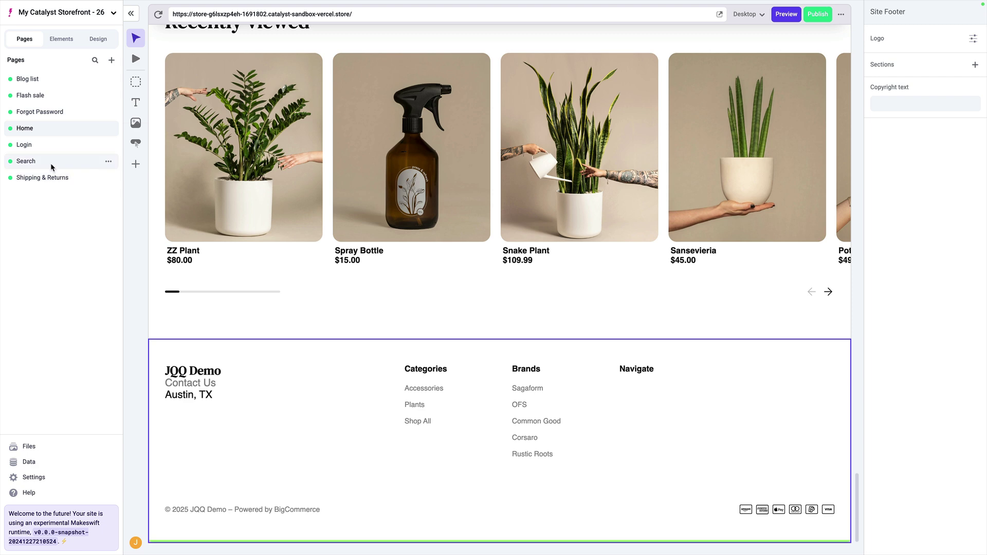
mouse_move(51, 161)
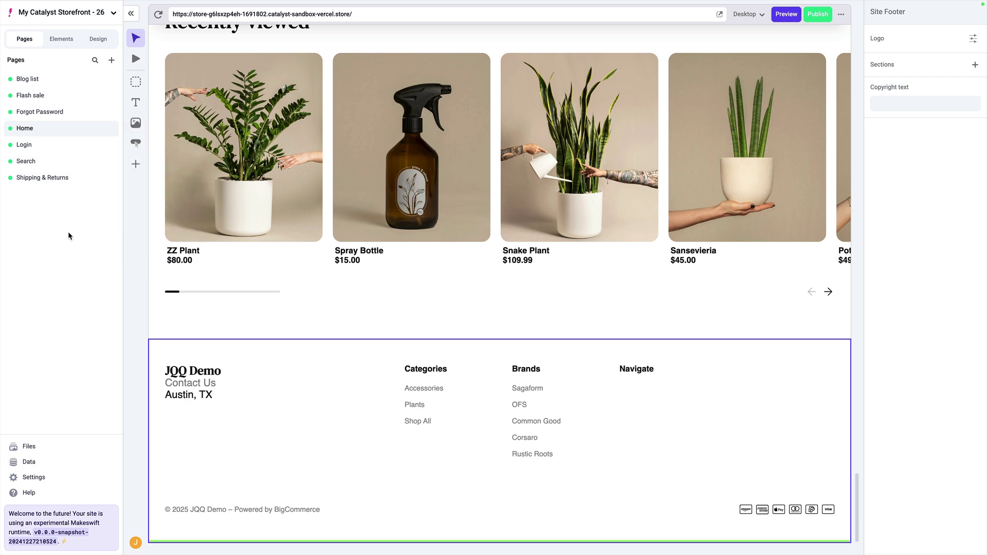
scroll(230, 242, up, 20)
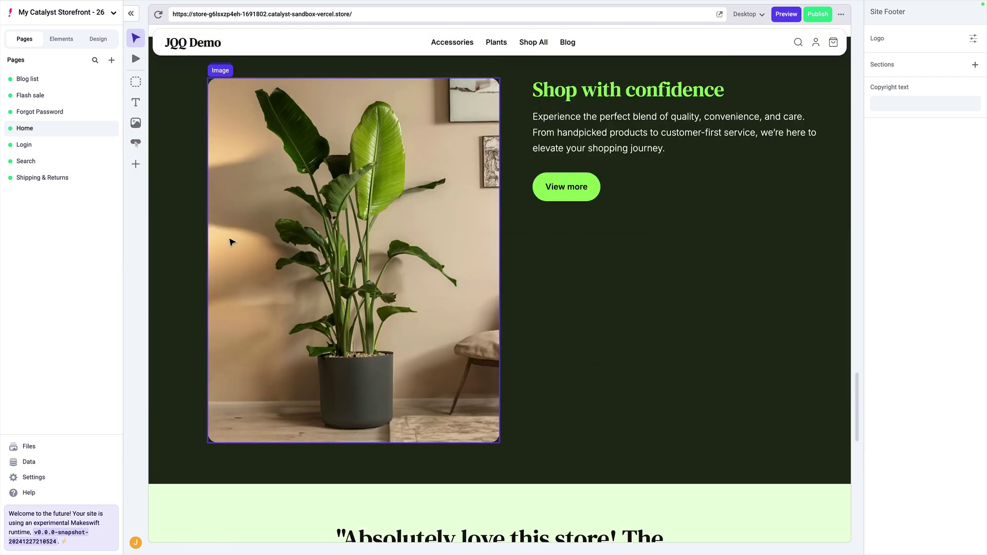
scroll(230, 242, up, 15)
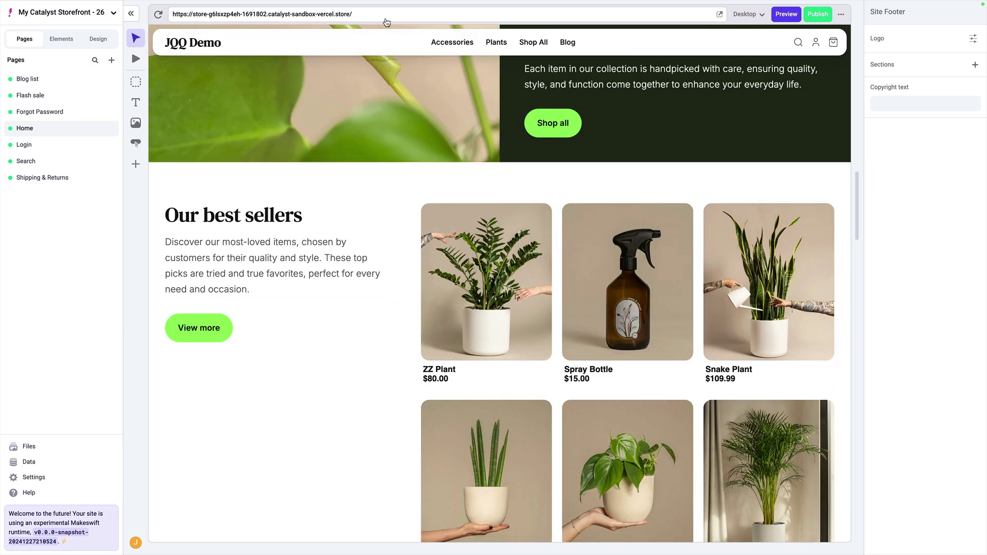
click(371, 15)
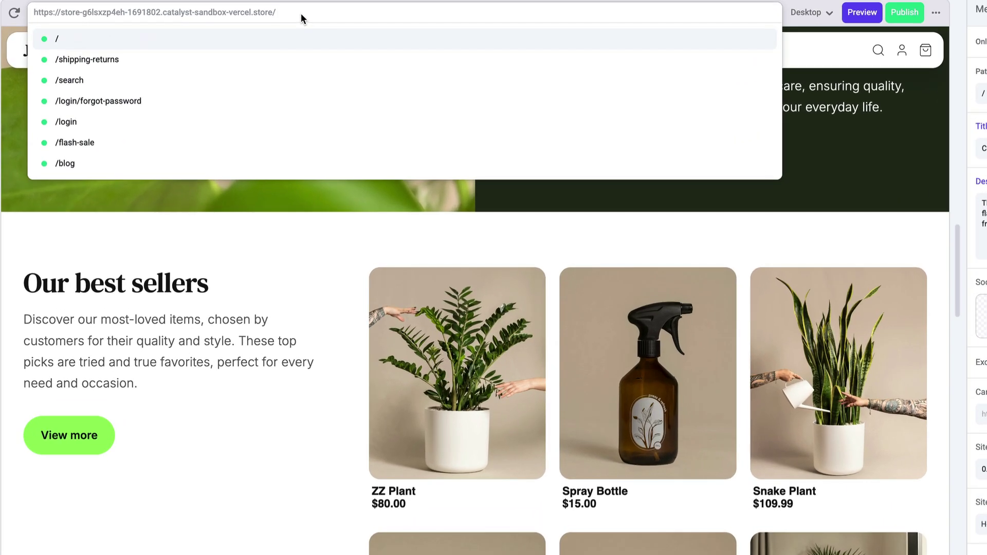
text(zz-p)
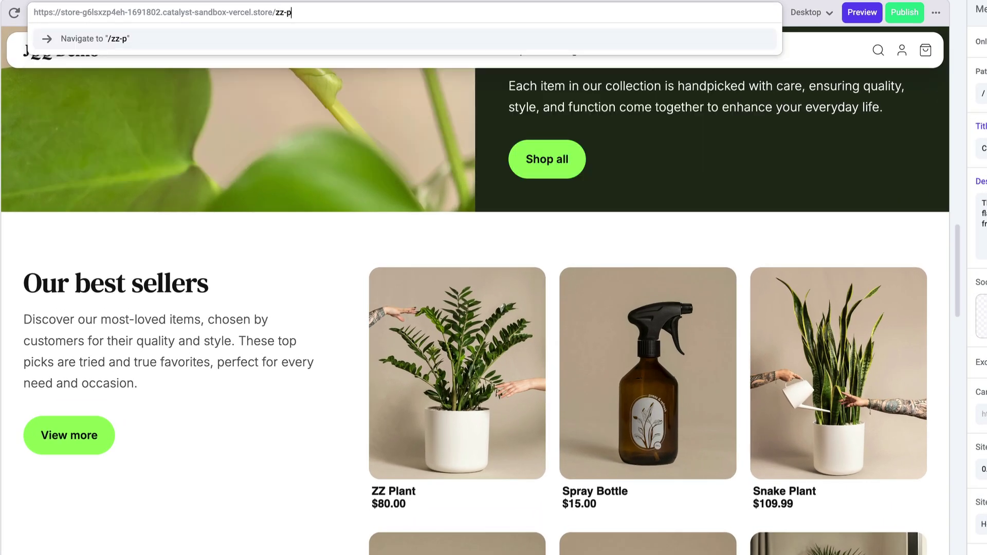
text(lant)
key(Return)
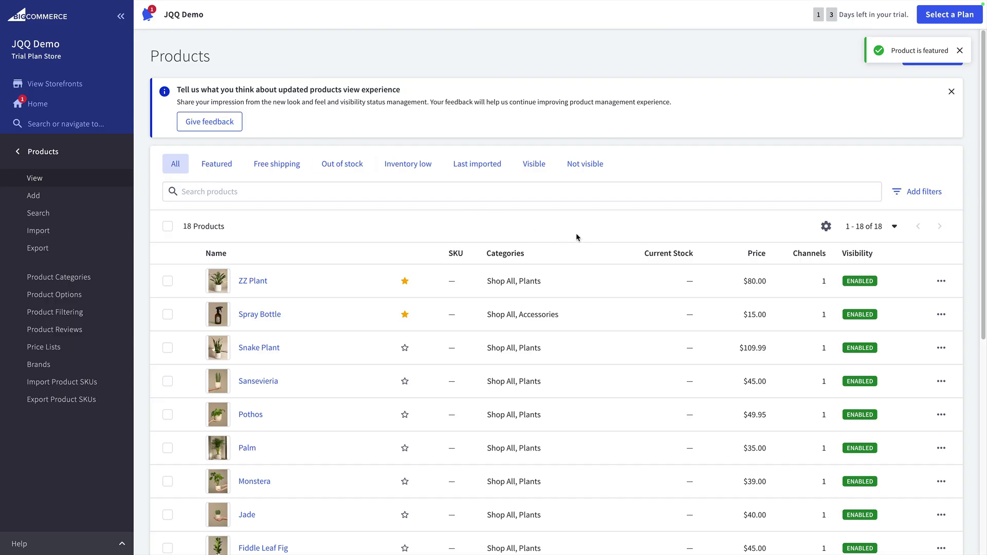
Step: Switch to the BigCommerce product list and open ZZ Plant in the Makeswift editor through its One-Click Catalyst action
click(941, 281)
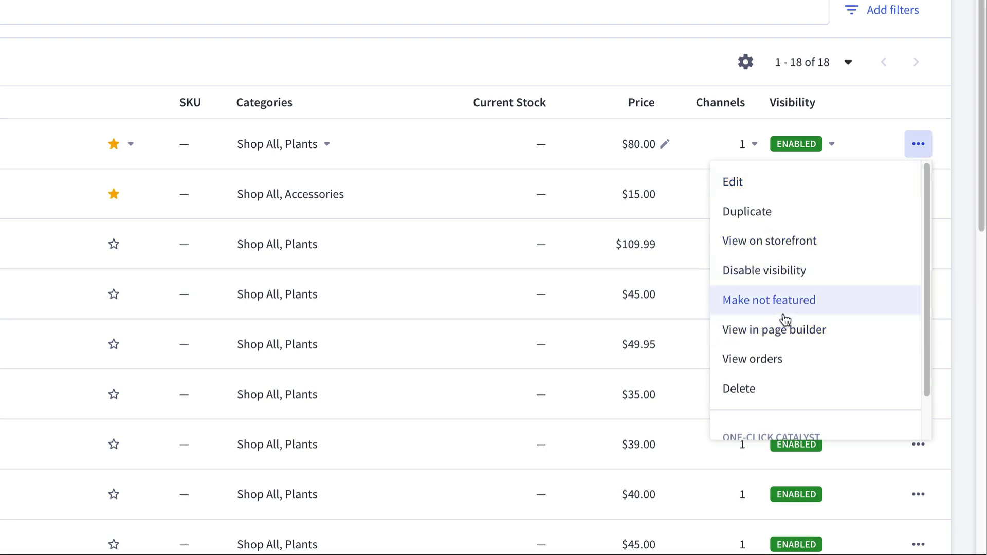
scroll(790, 363, down, 1)
click(771, 423)
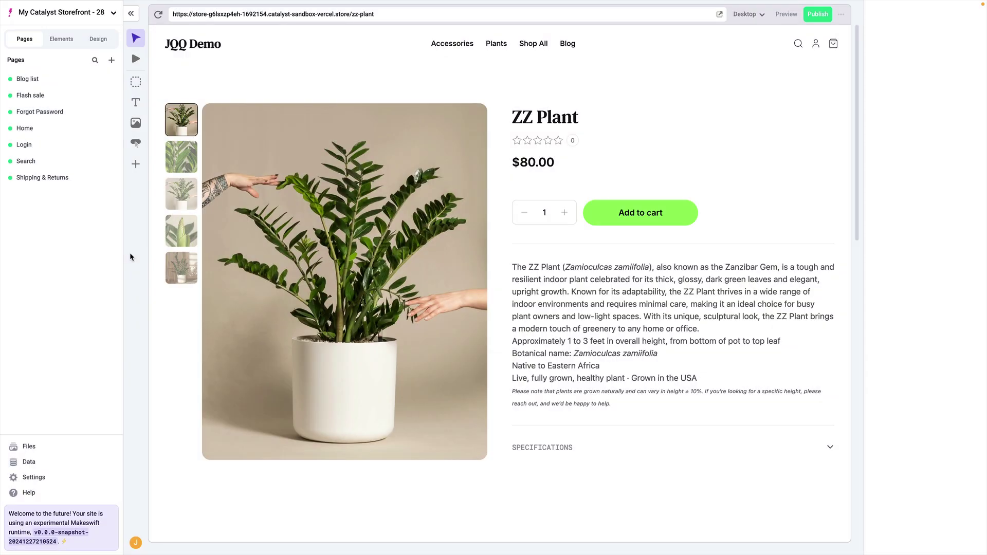
Step: Try Catalog (plain text) as the description source of the ZZ Plant product detail and settle on Custom
click(604, 117)
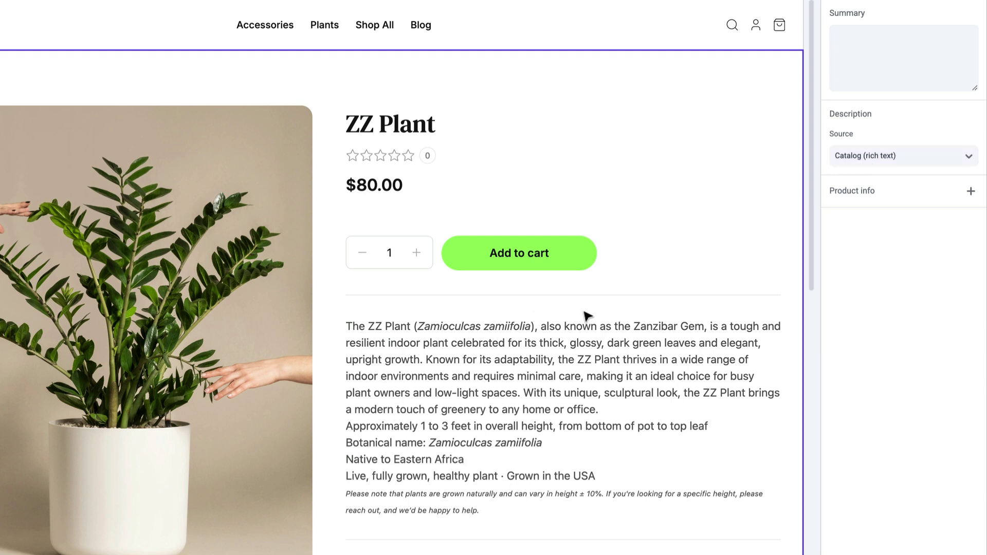
click(868, 160)
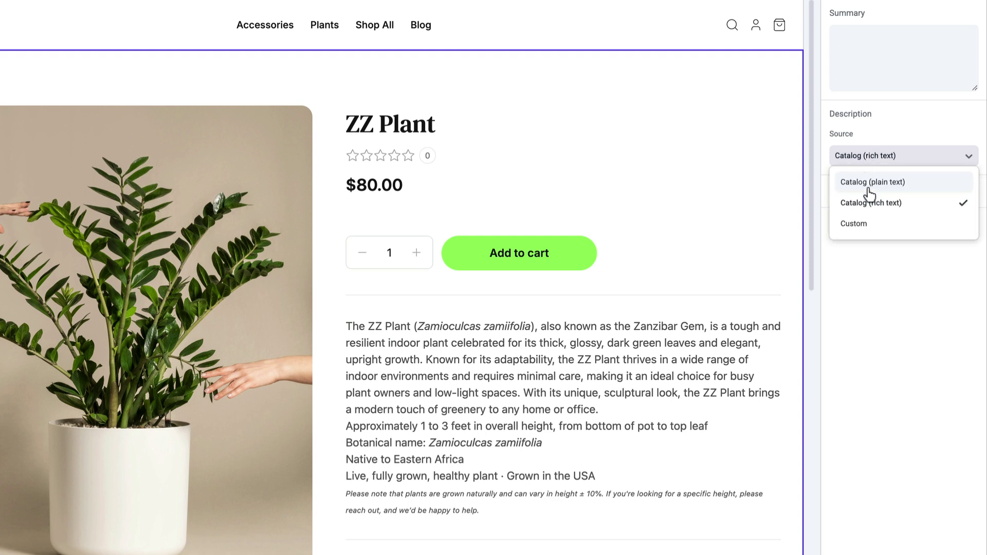
click(870, 183)
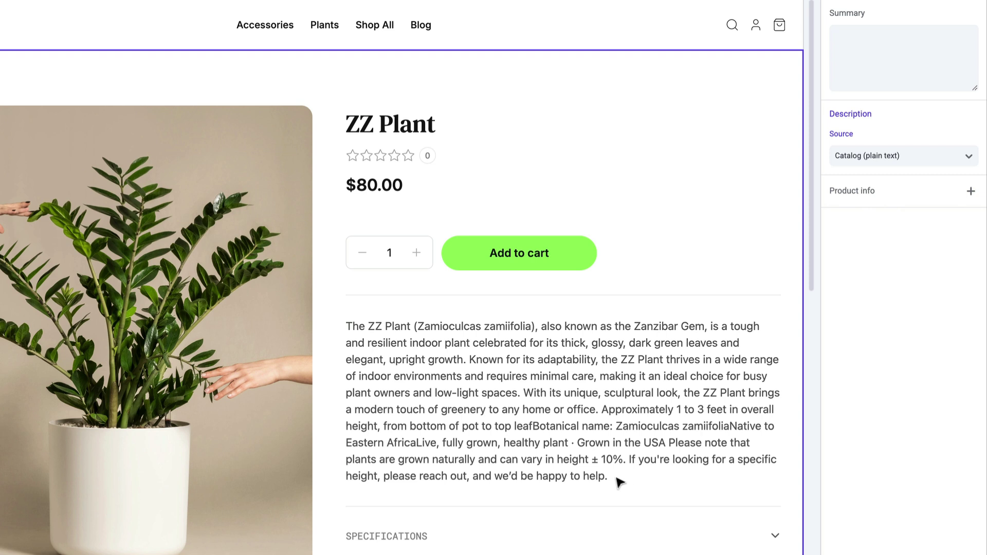
click(868, 156)
click(862, 226)
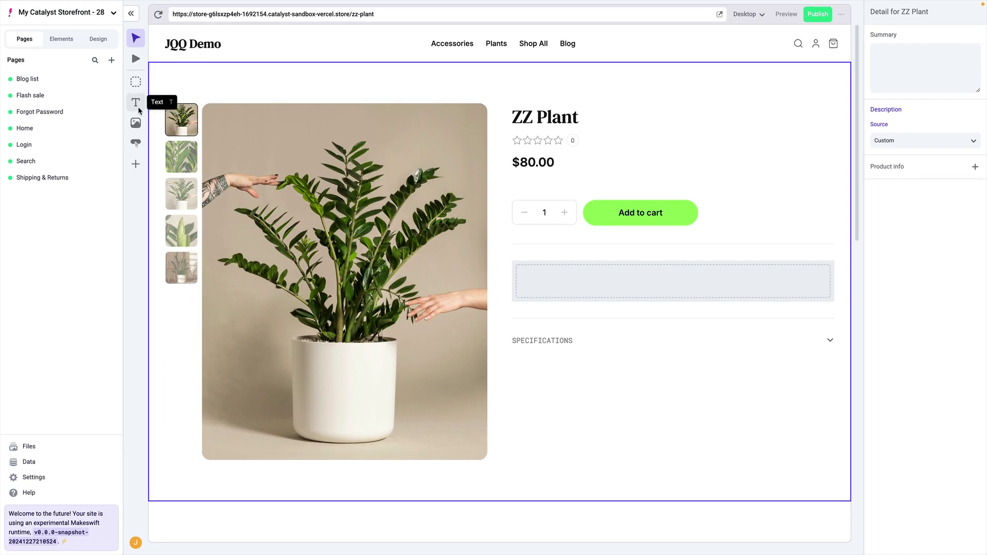
Step: Add a Text component to the product's custom description area and place an Image component below it
drag(138, 110, 566, 272)
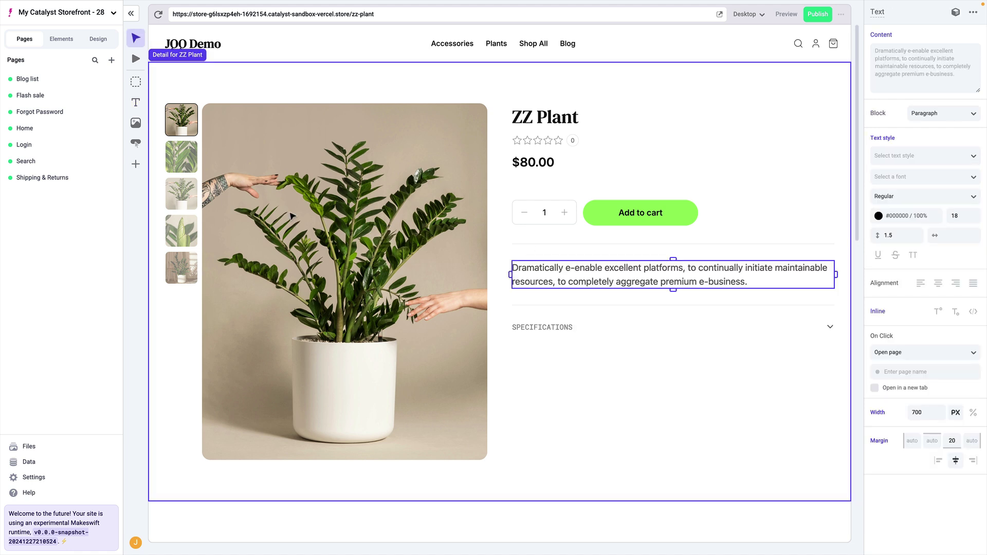
drag(136, 123, 563, 290)
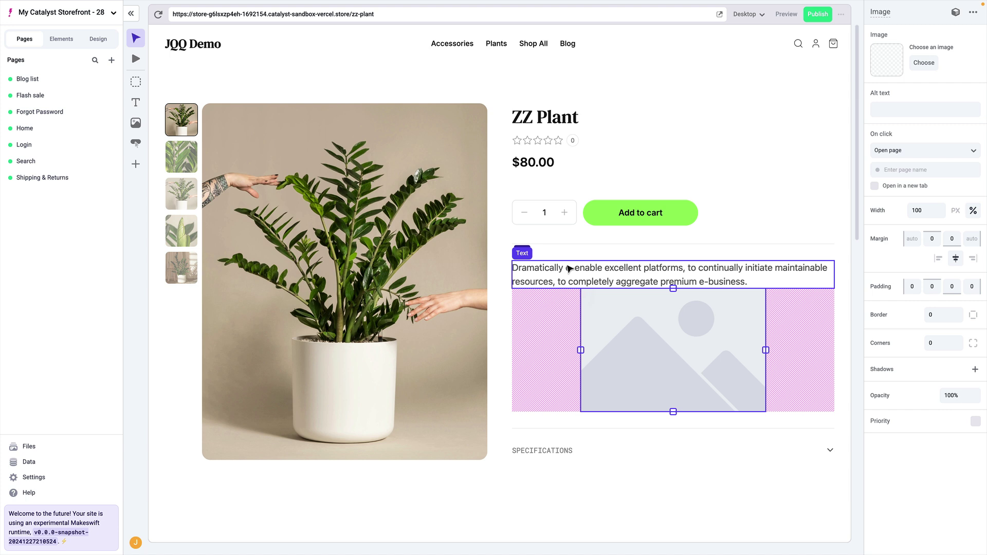
Step: Set the description source of the ZZ Plant product detail to Catalog (rich text)
click(655, 161)
click(920, 144)
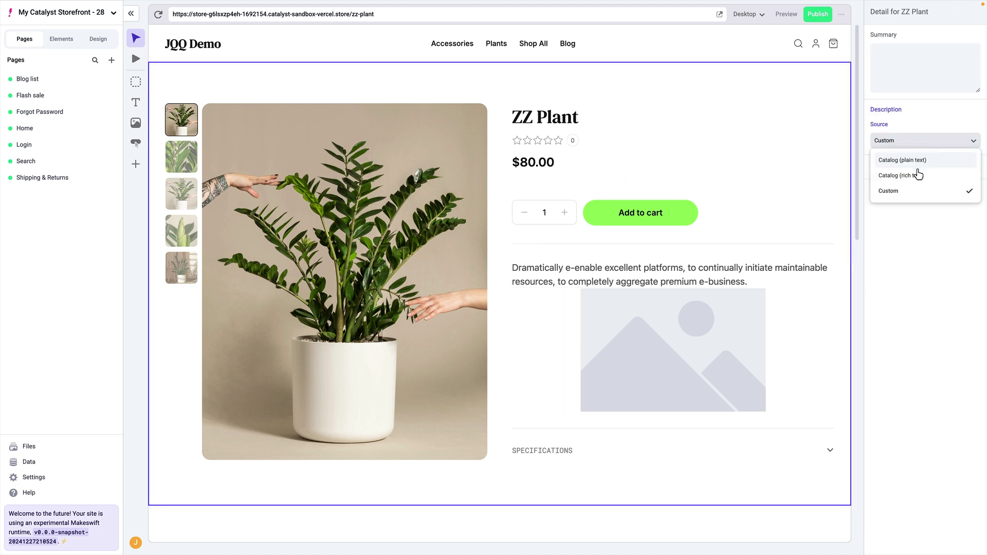
click(919, 176)
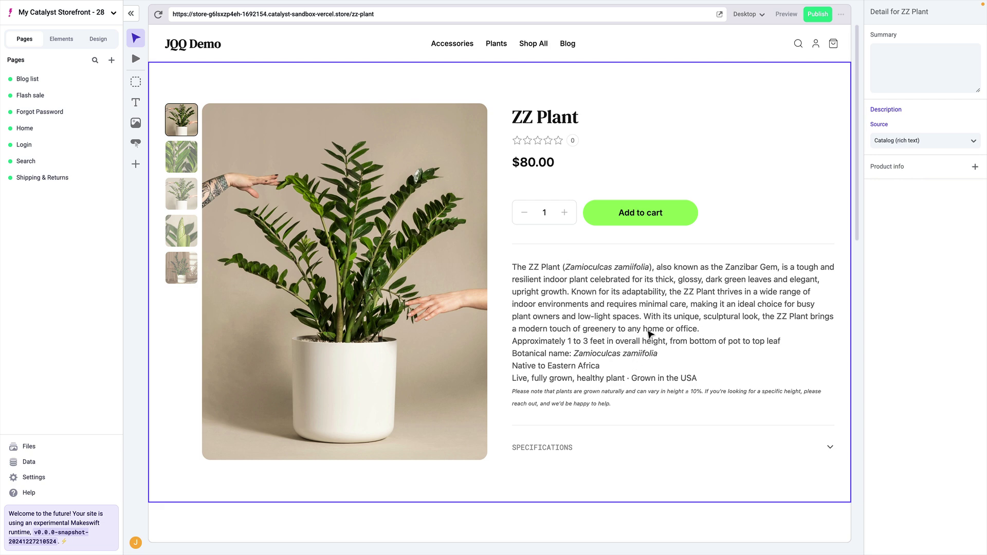
Step: Switch to interact mode, expand the product's Specifications section to examine its contents, and return to select mode
scroll(612, 344, down, 1)
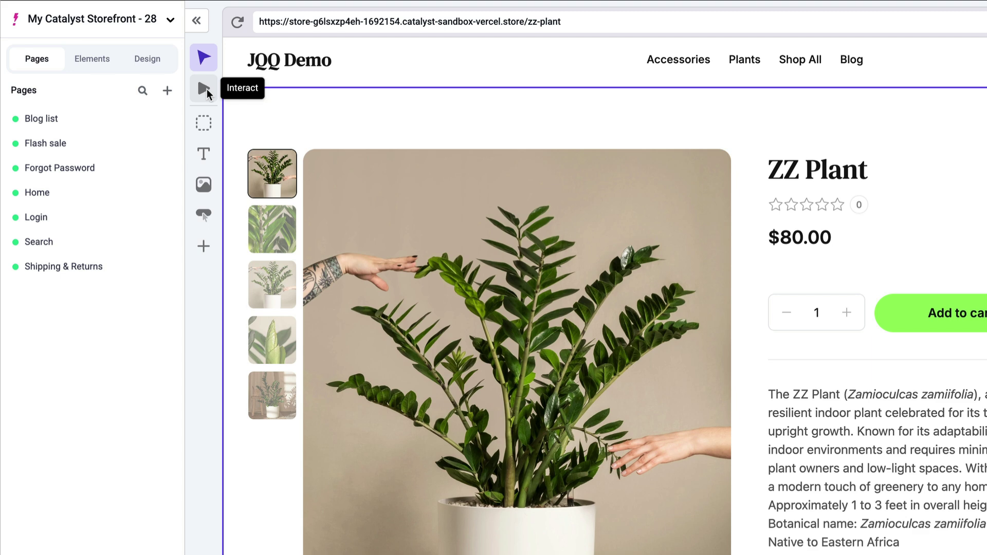
click(207, 89)
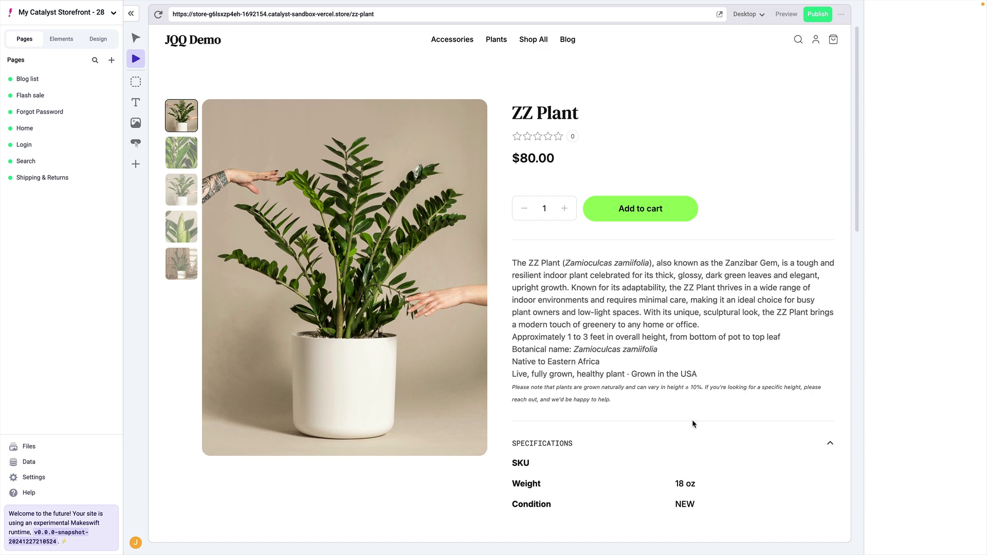
scroll(692, 420, down, 3)
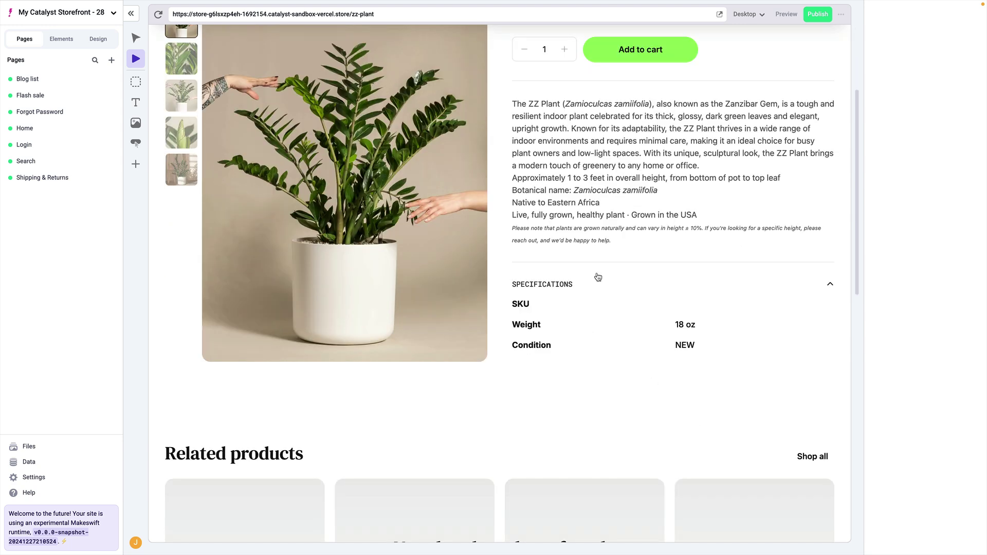
click(137, 40)
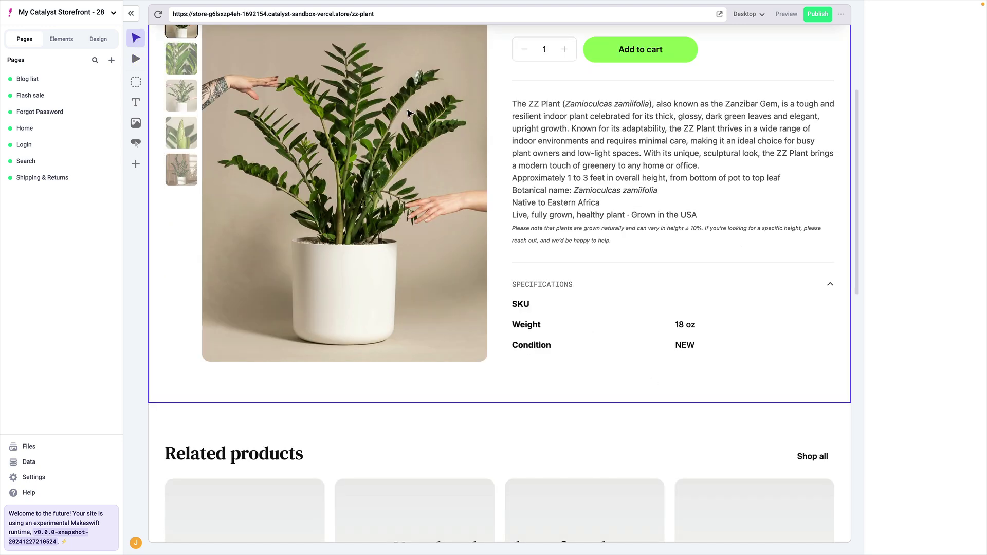
Step: Add a product info section to the ZZ Plant detail, expand it on the page and place a Text component inside it
click(578, 167)
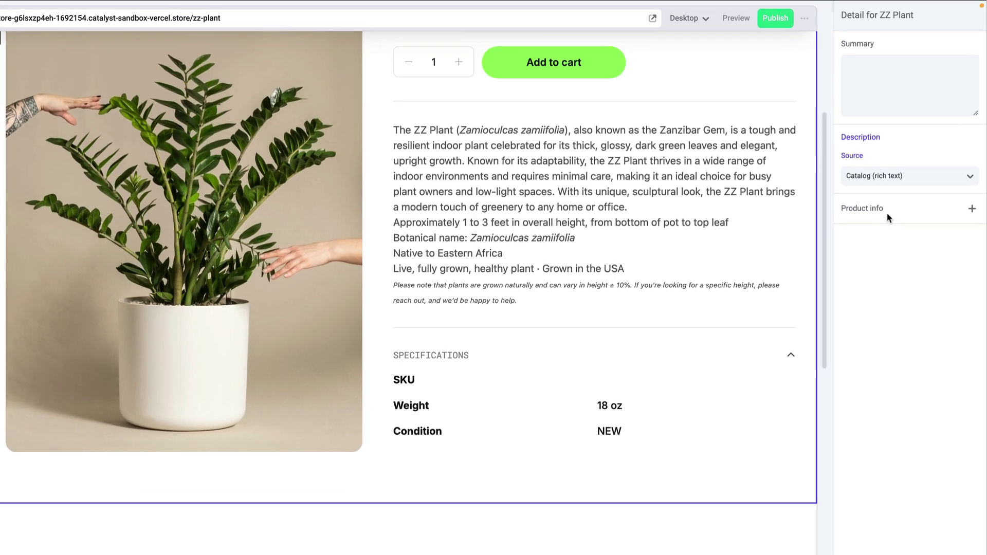
click(972, 208)
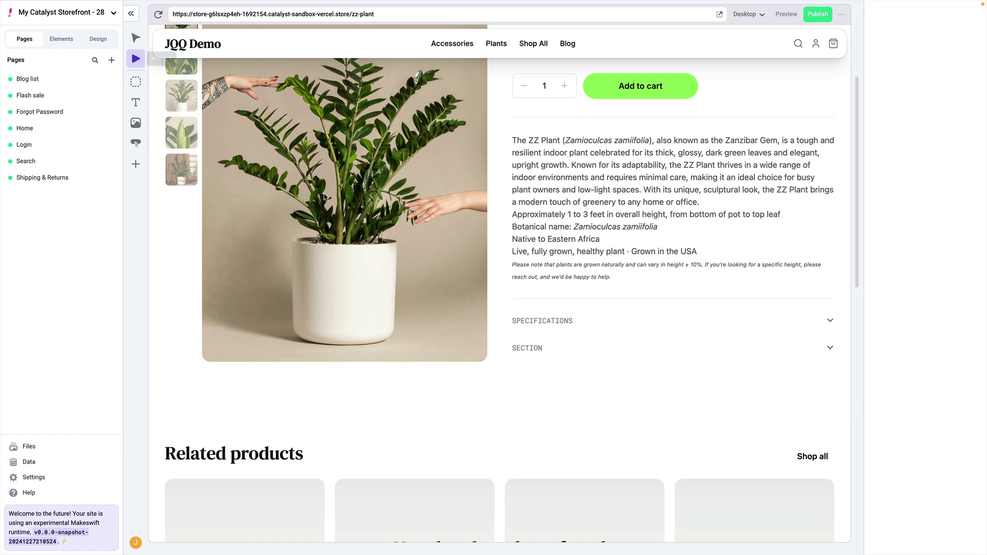
click(560, 350)
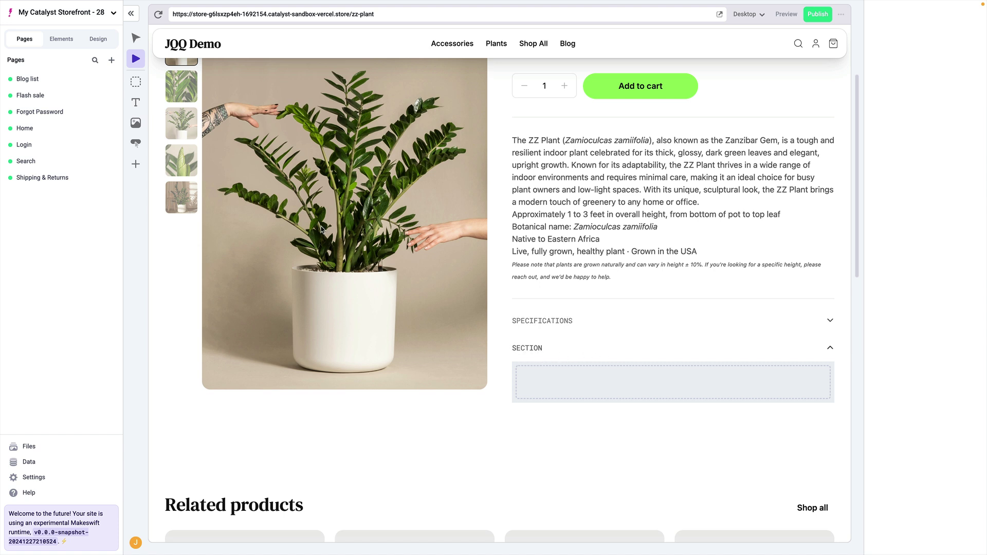
click(137, 39)
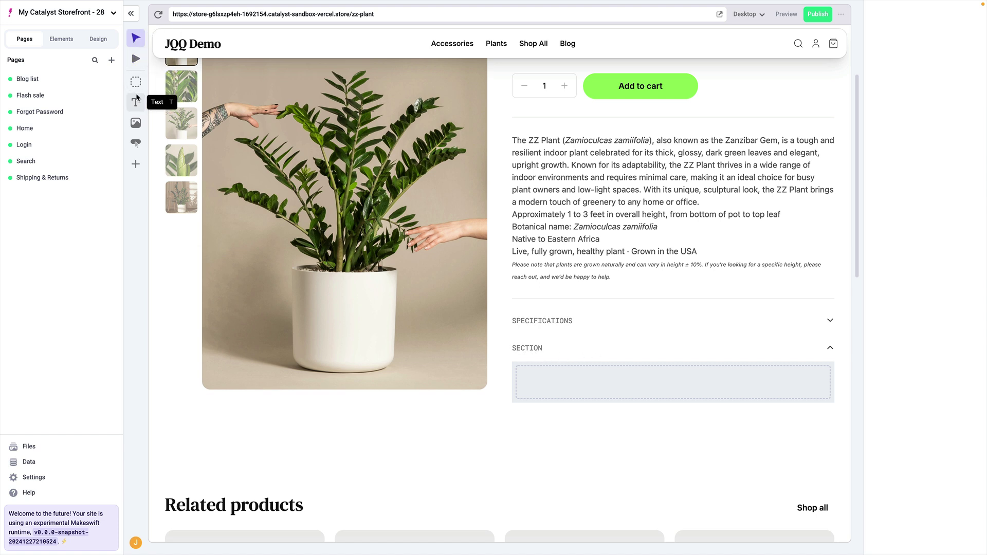
drag(135, 102, 560, 381)
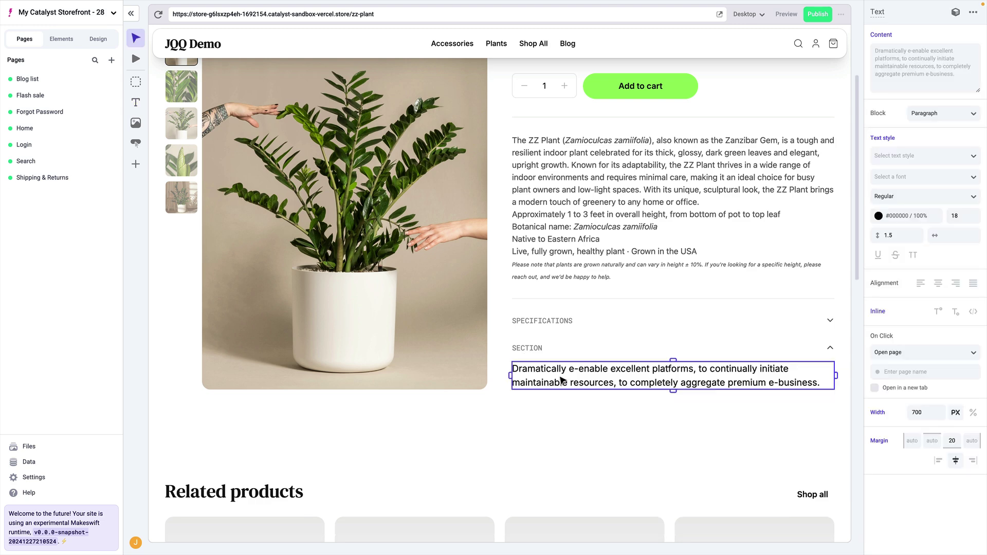
click(595, 191)
click(975, 186)
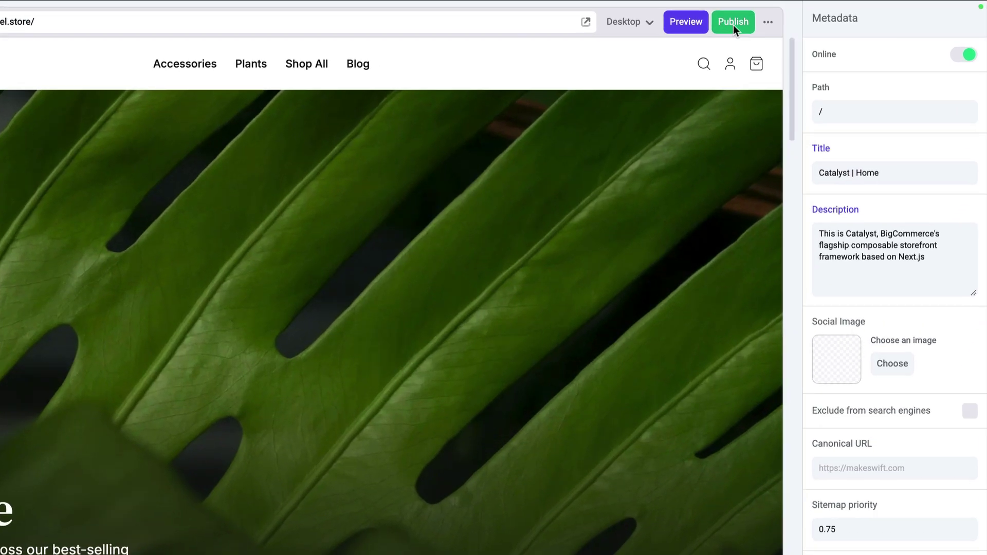
Step: Review the home site's publish changes with the component and all pages selected, close them without publishing, and preview the home page fullscreen
click(734, 23)
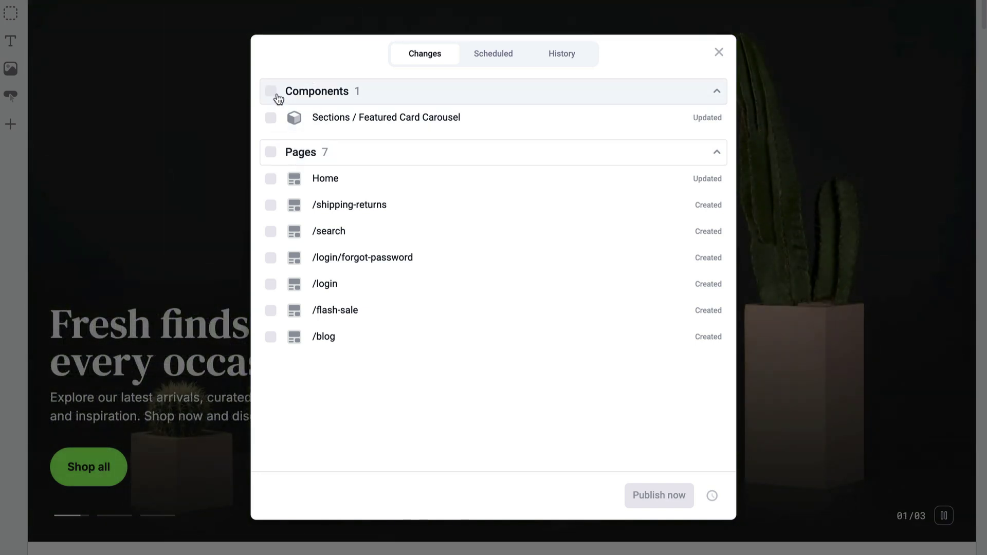
click(271, 118)
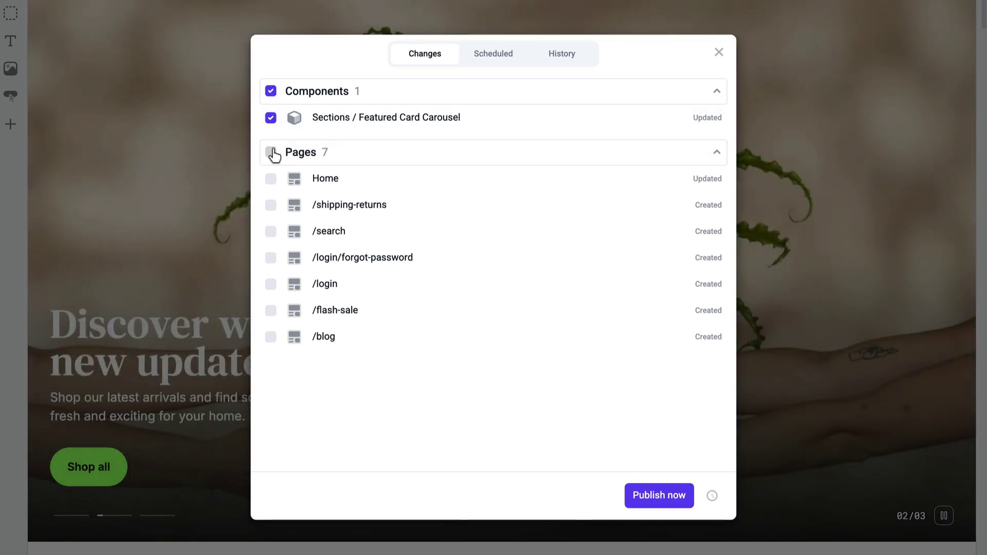
click(271, 153)
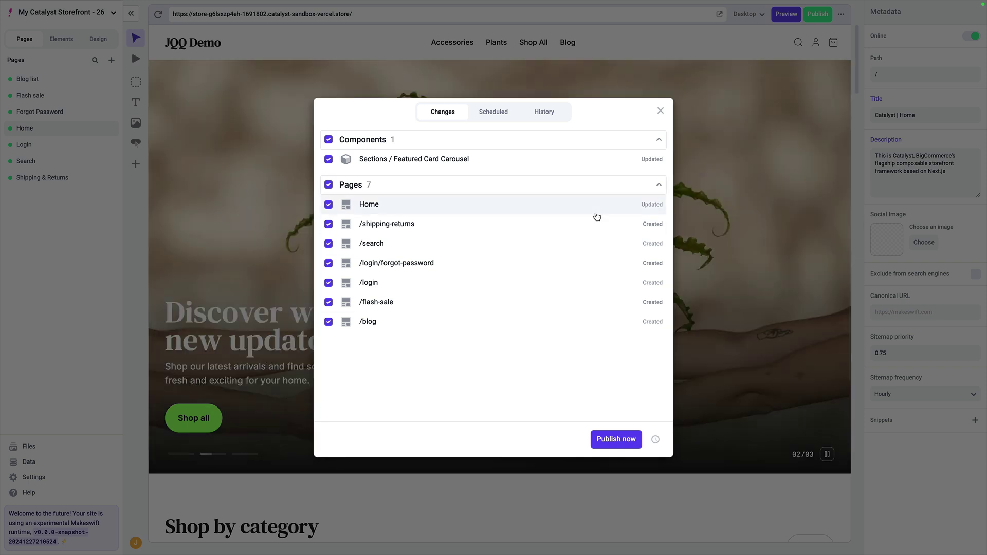
click(661, 115)
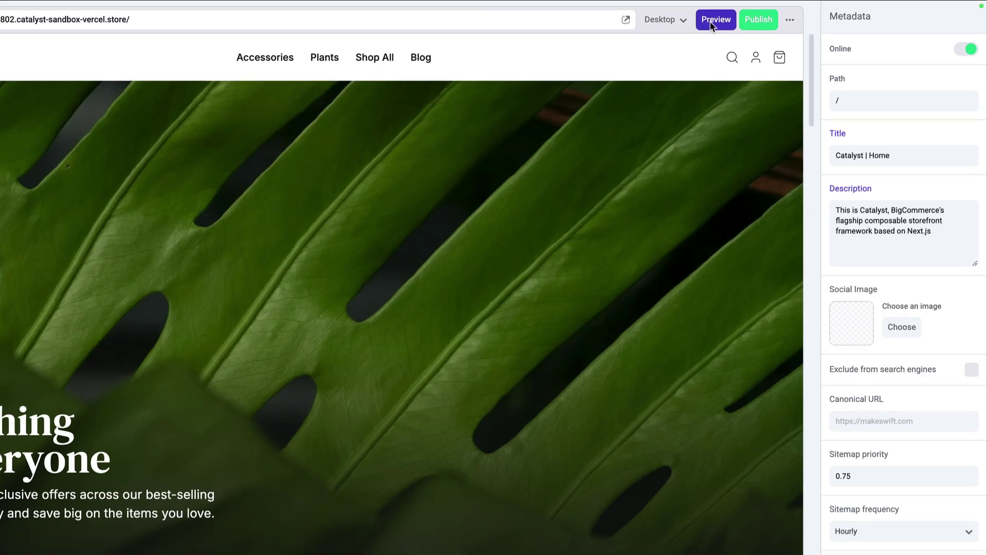
click(712, 25)
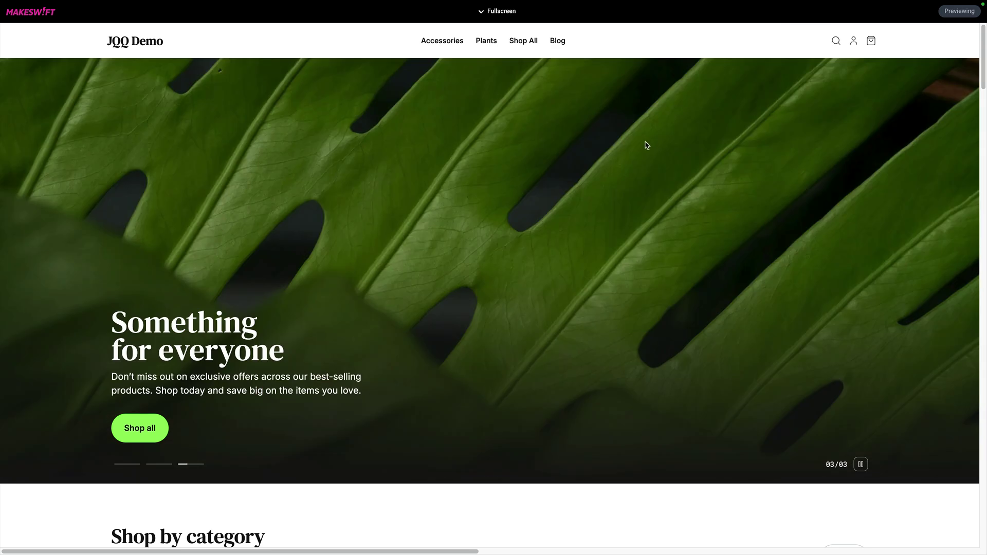
key(Escape)
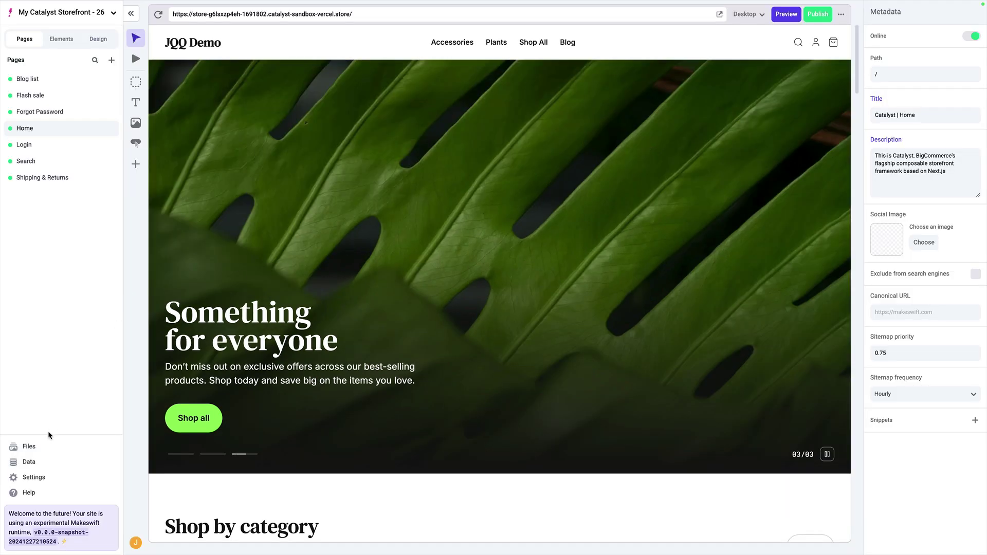
Step: Open the workspace's Users settings and review the roles available for inviting people
click(43, 477)
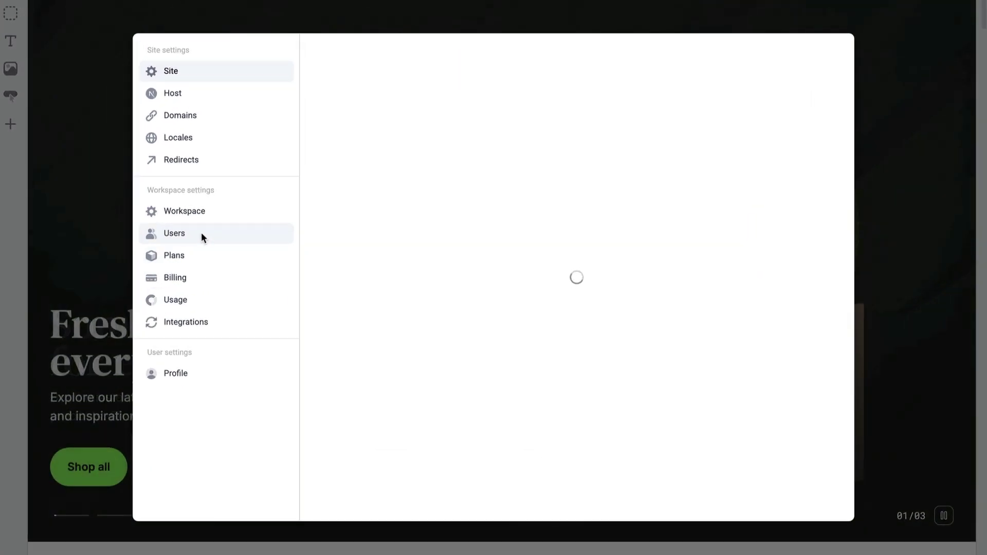
click(272, 243)
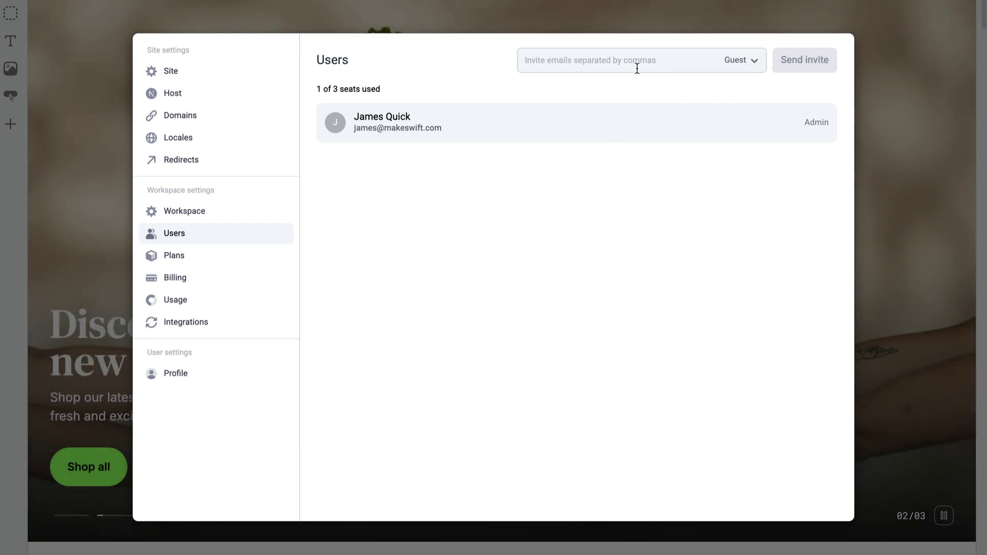
click(743, 59)
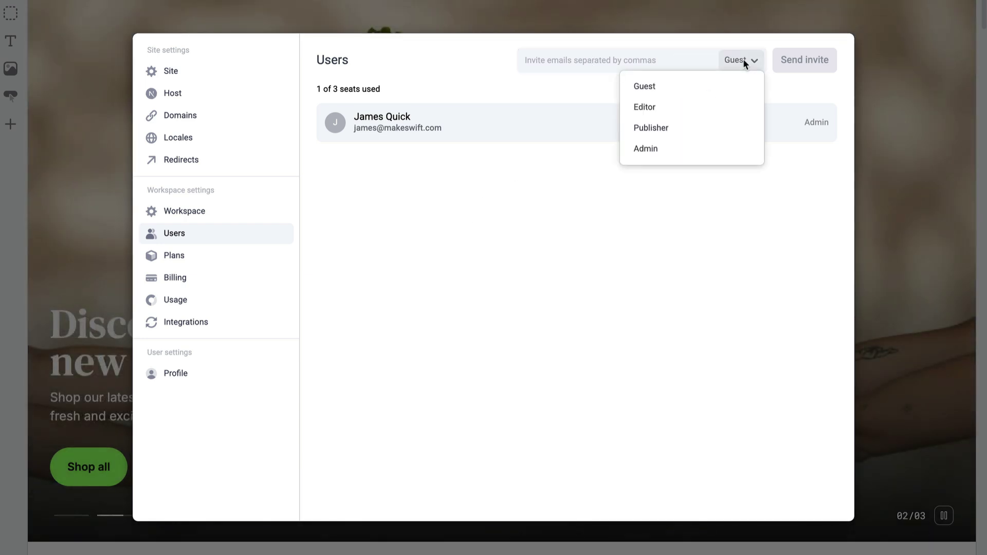
click(765, 220)
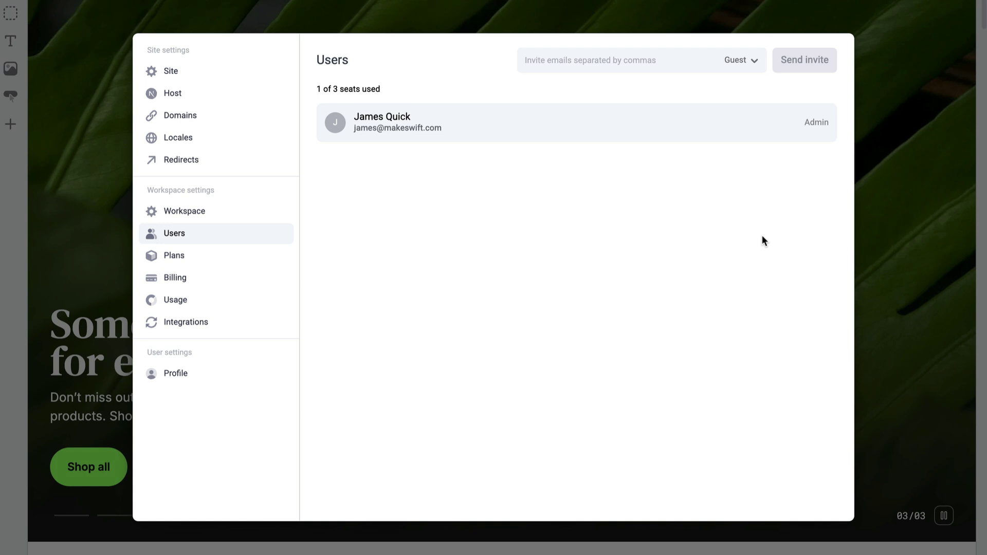